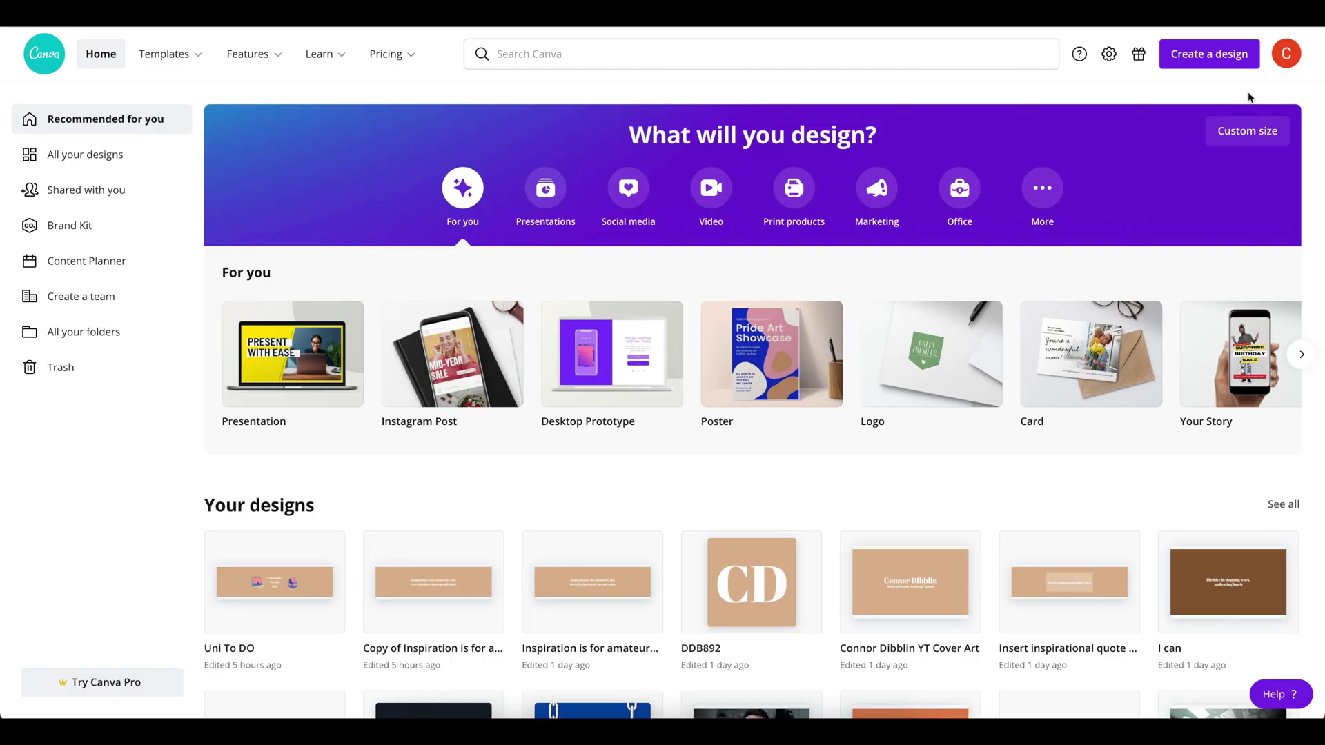
Start a custom-size design and enter a width of 2000 px
left_click(1204, 57)
left_click(1059, 448)
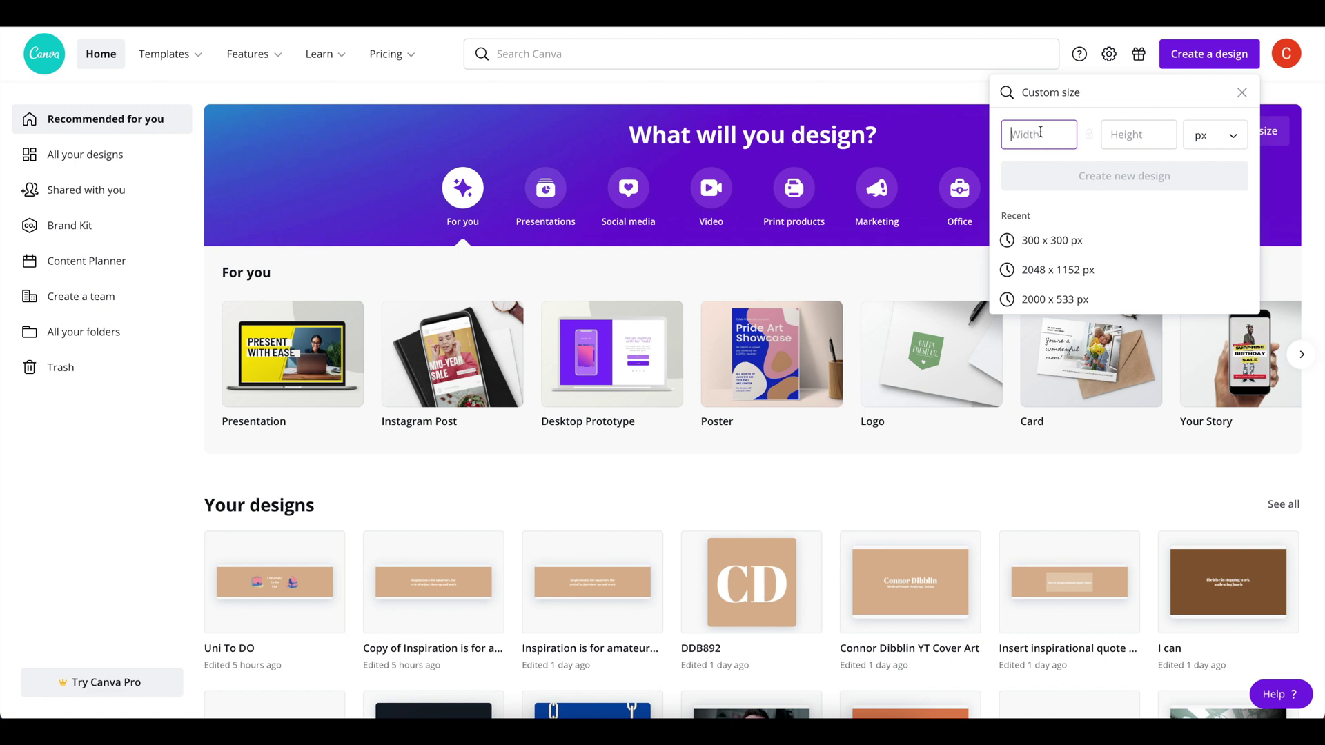
type("2000")
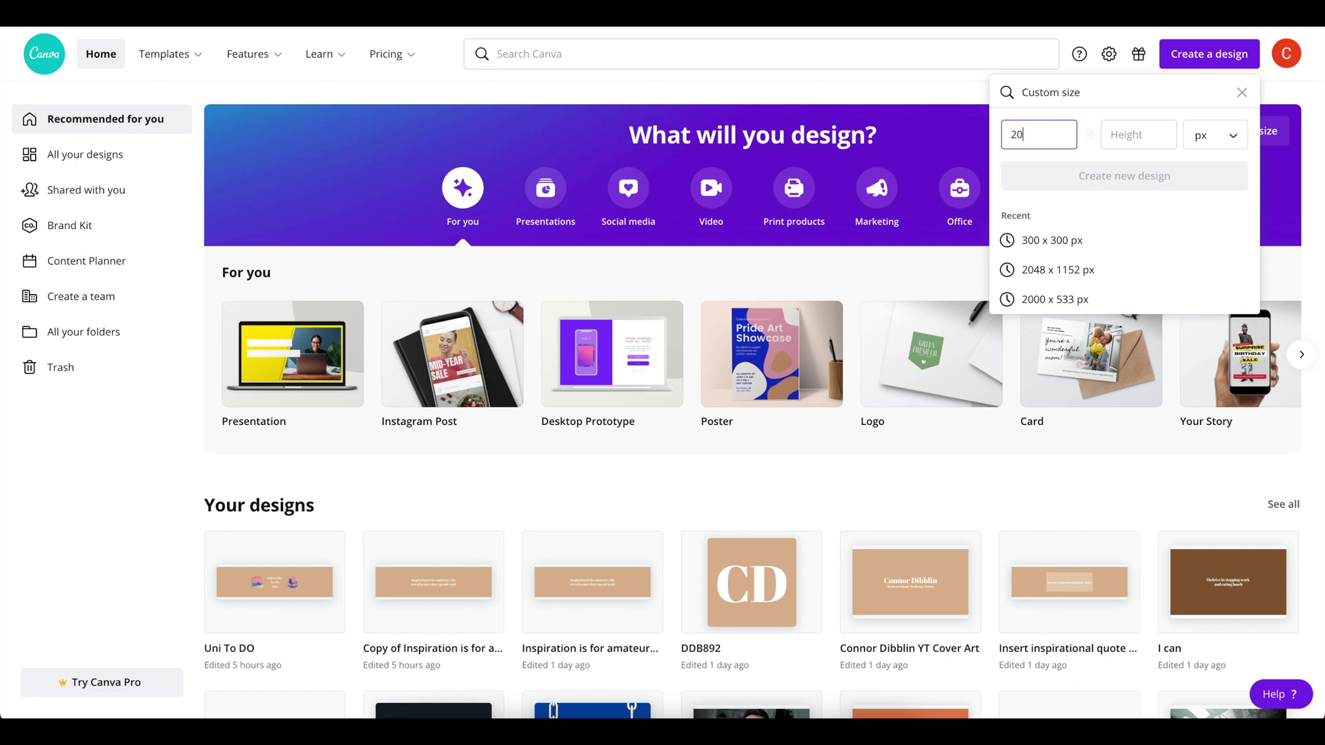
left_click(1131, 136)
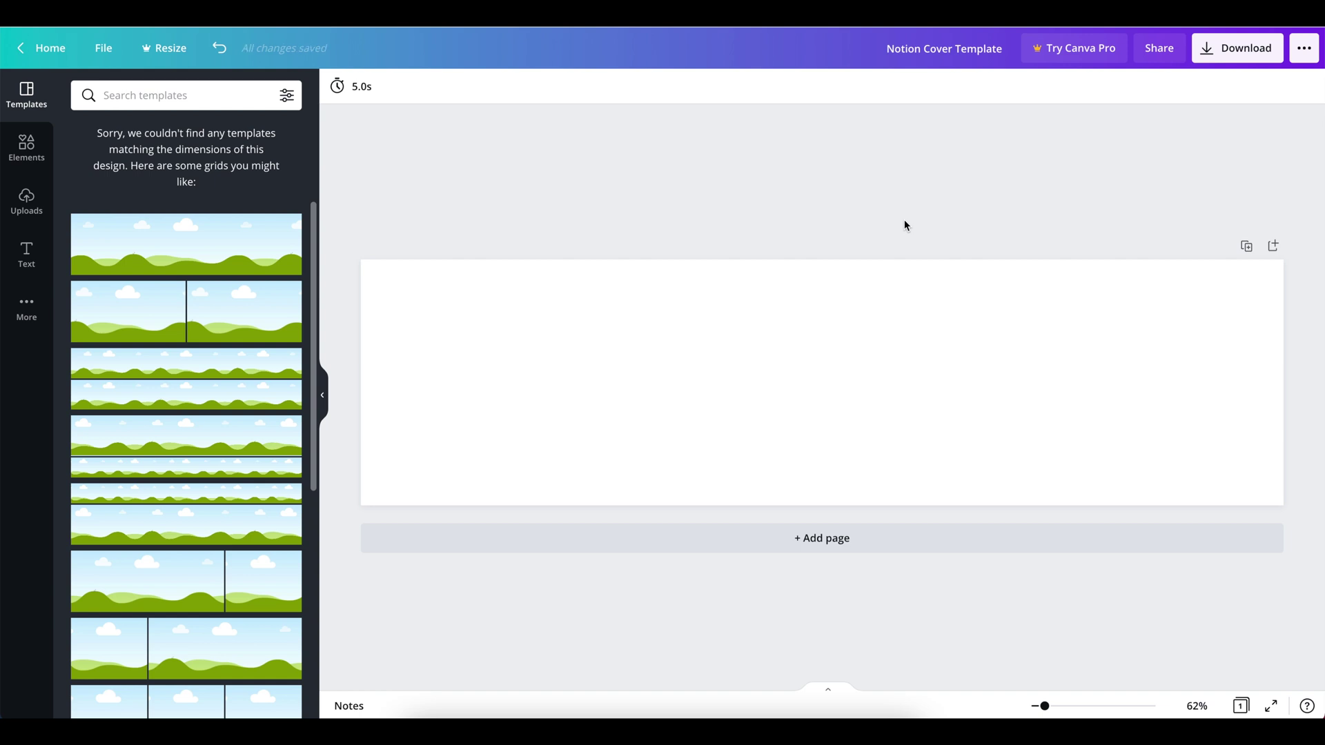
Add a square shape from Elements and move it to the centre of the page
left_click(895, 303)
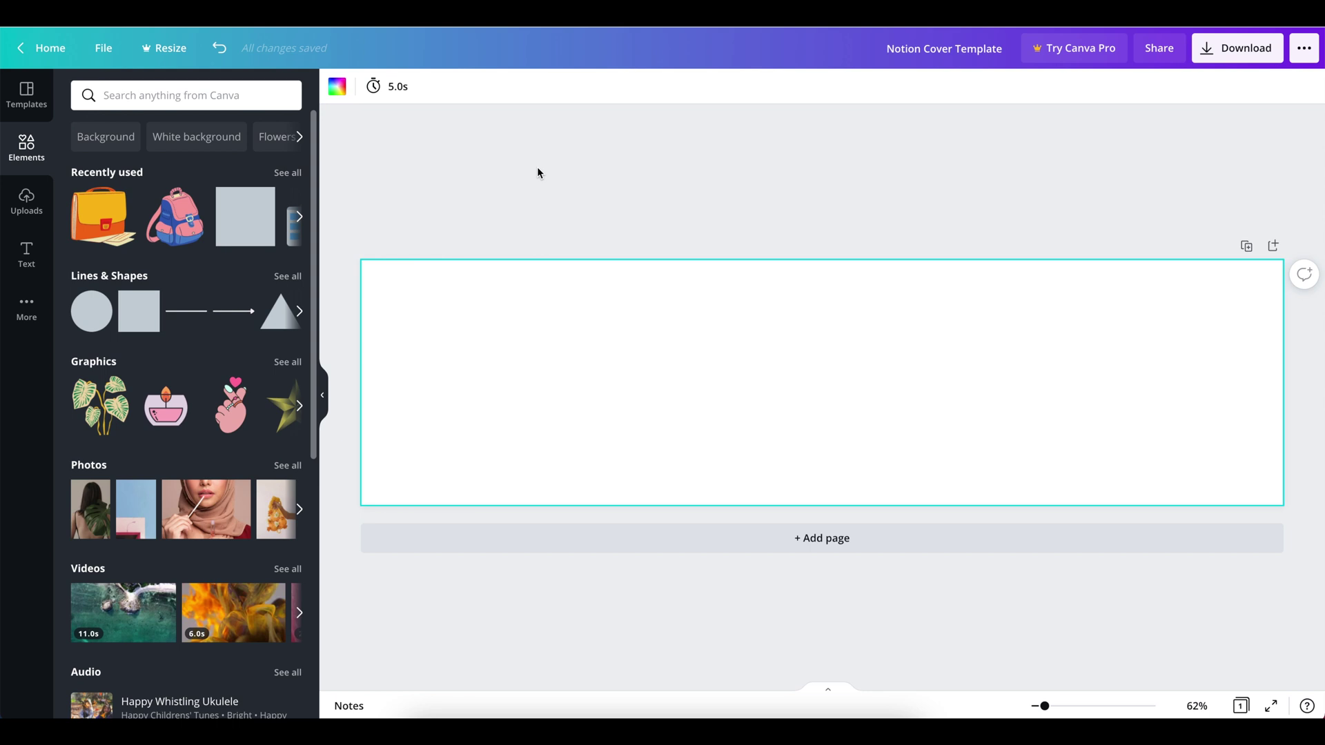
left_click(258, 100)
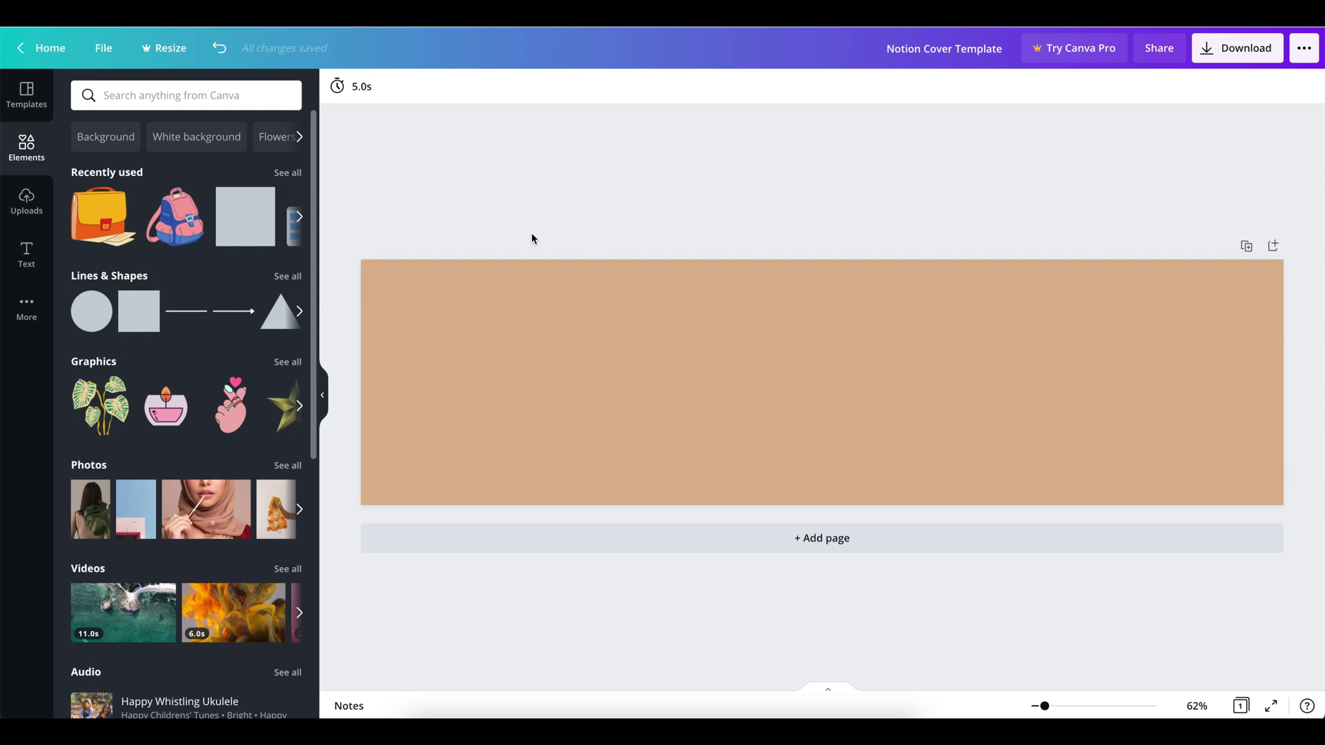
left_click(245, 222)
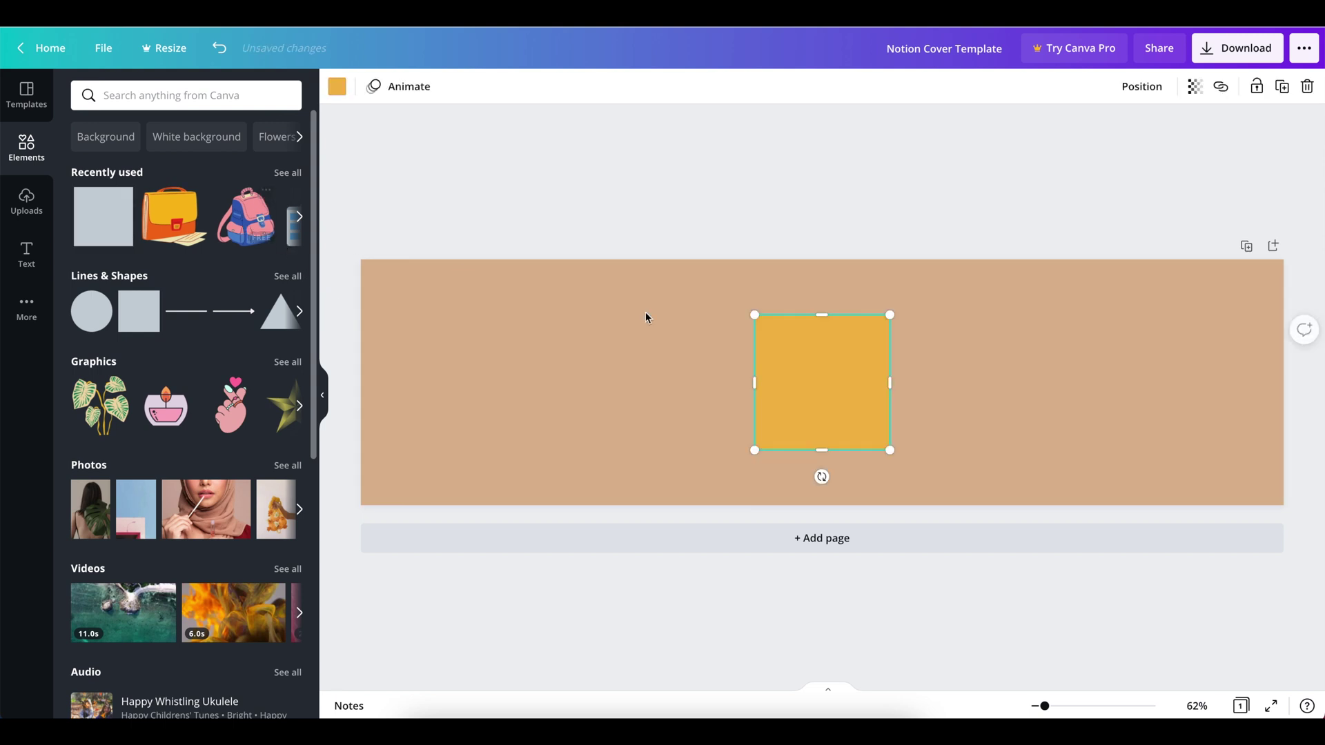
mouse_move(810, 379)
left_mouse_down()
mouse_move(775, 382)
mouse_move(839, 390)
mouse_move(822, 380)
left_mouse_up()
Search the Elements panel for 'square'
left_click(113, 97)
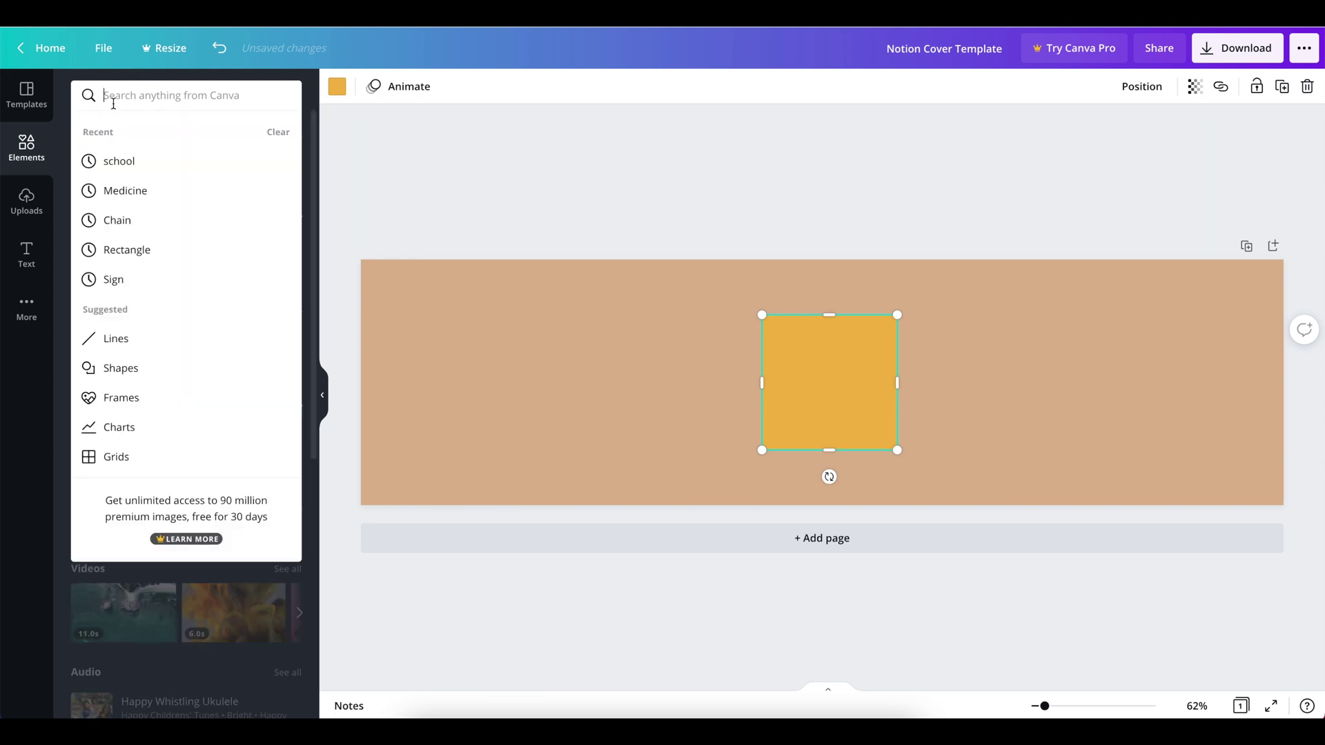
type("squ")
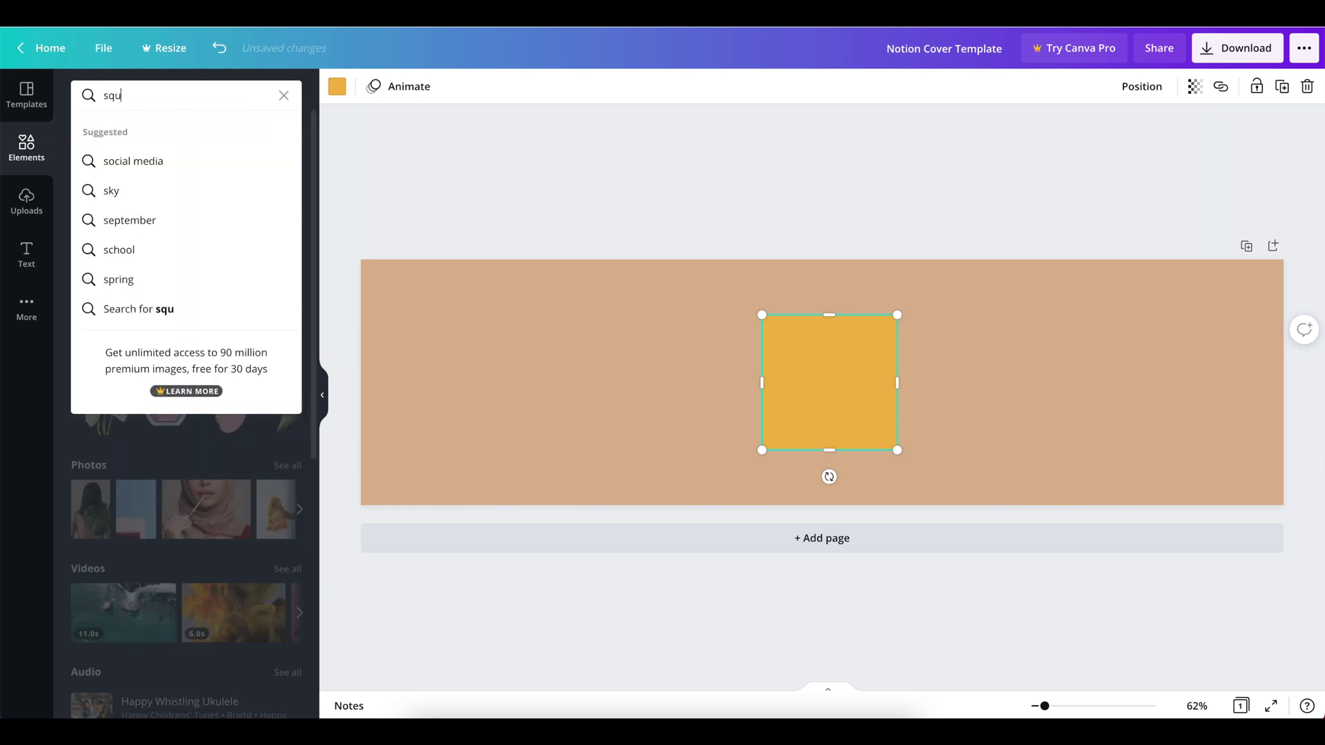
type("are")
left_click(158, 172)
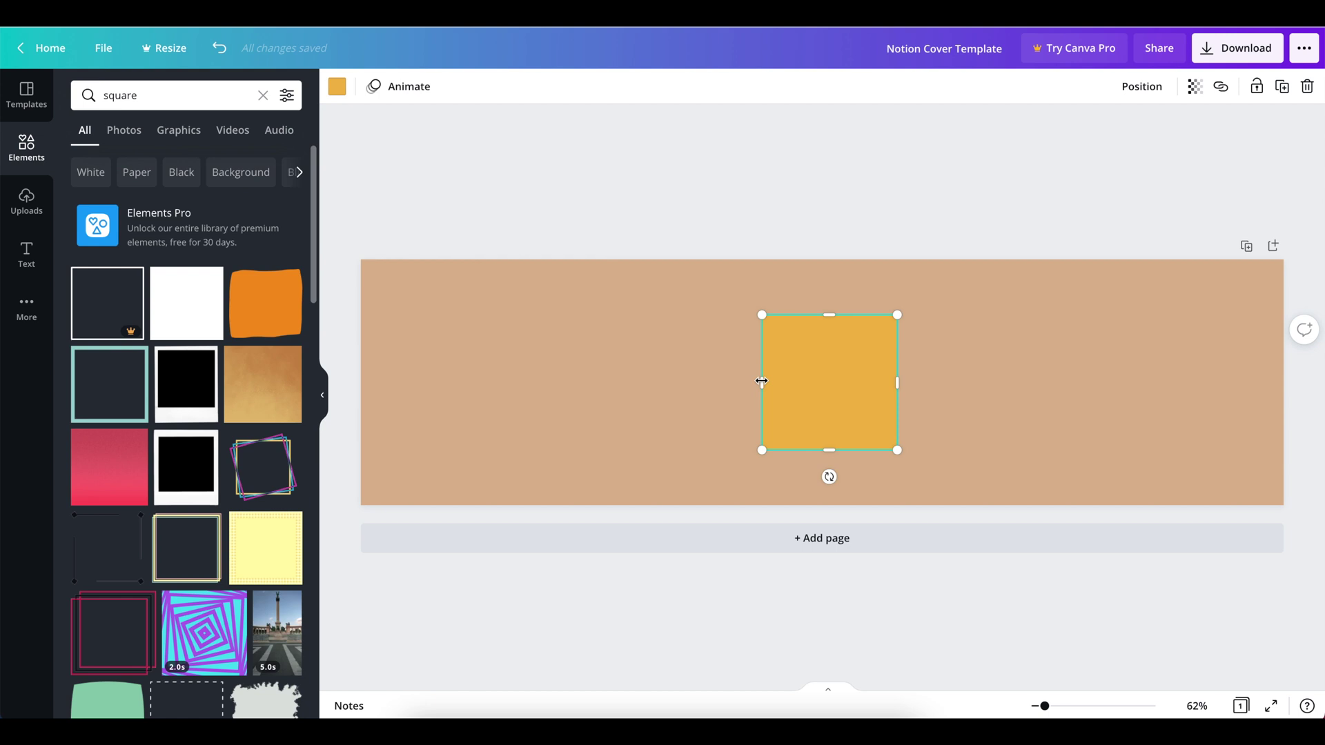
Resize the square into a wide rectangle, about 800 × 338, centred on the page
left_click_drag(761, 381, 527, 374)
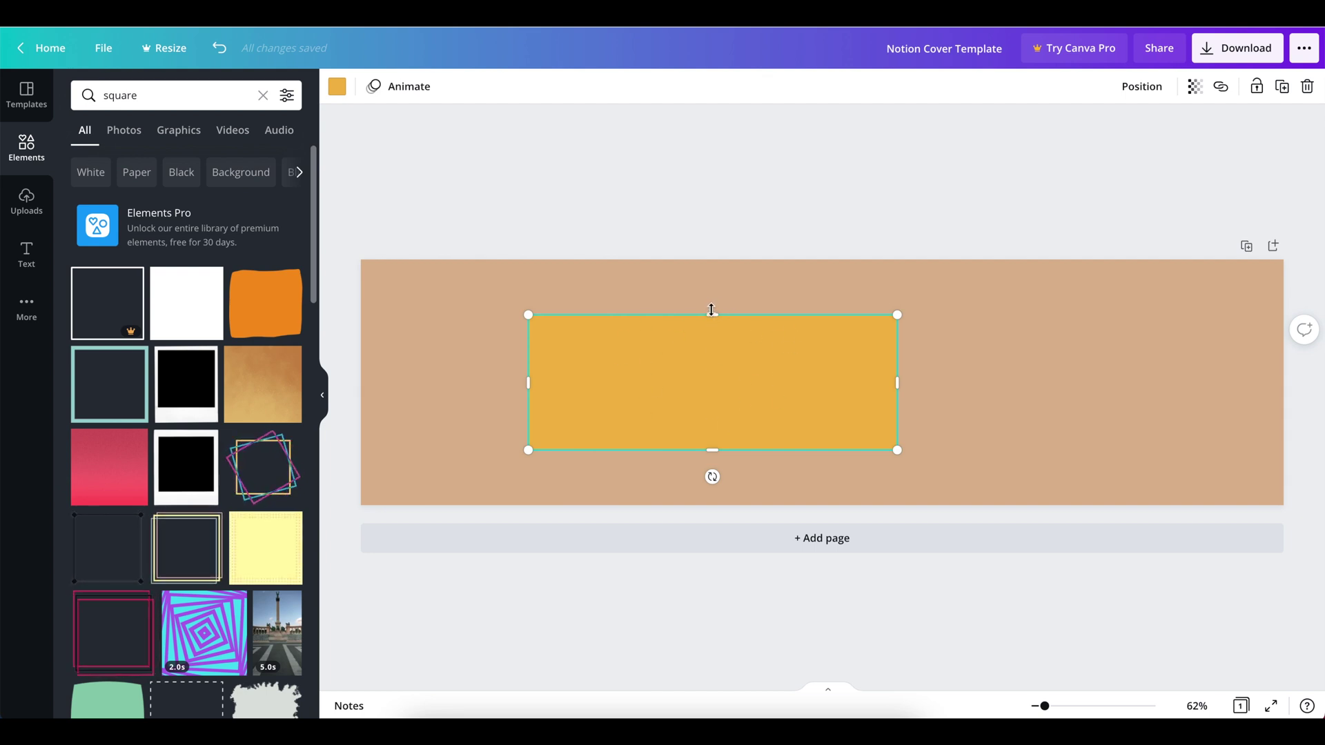
left_click_drag(710, 312, 825, 328)
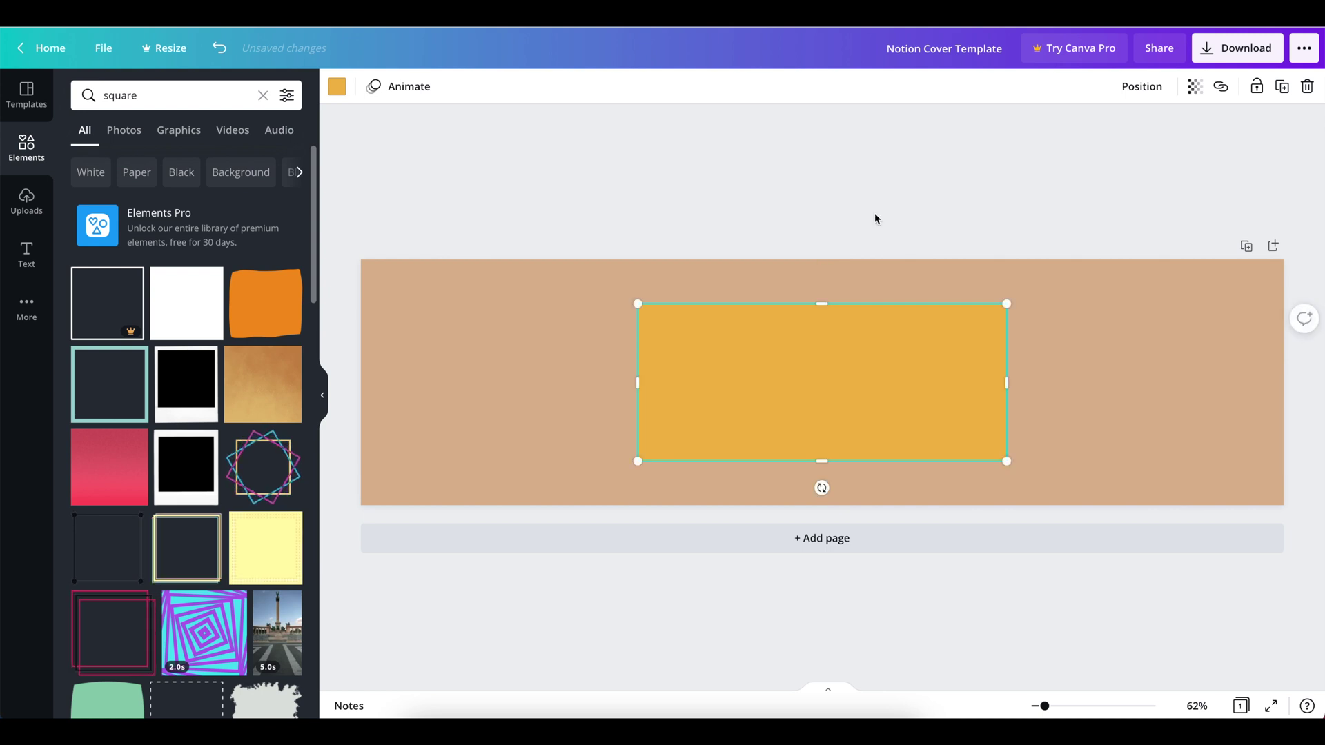
left_click(878, 211)
left_click(823, 389)
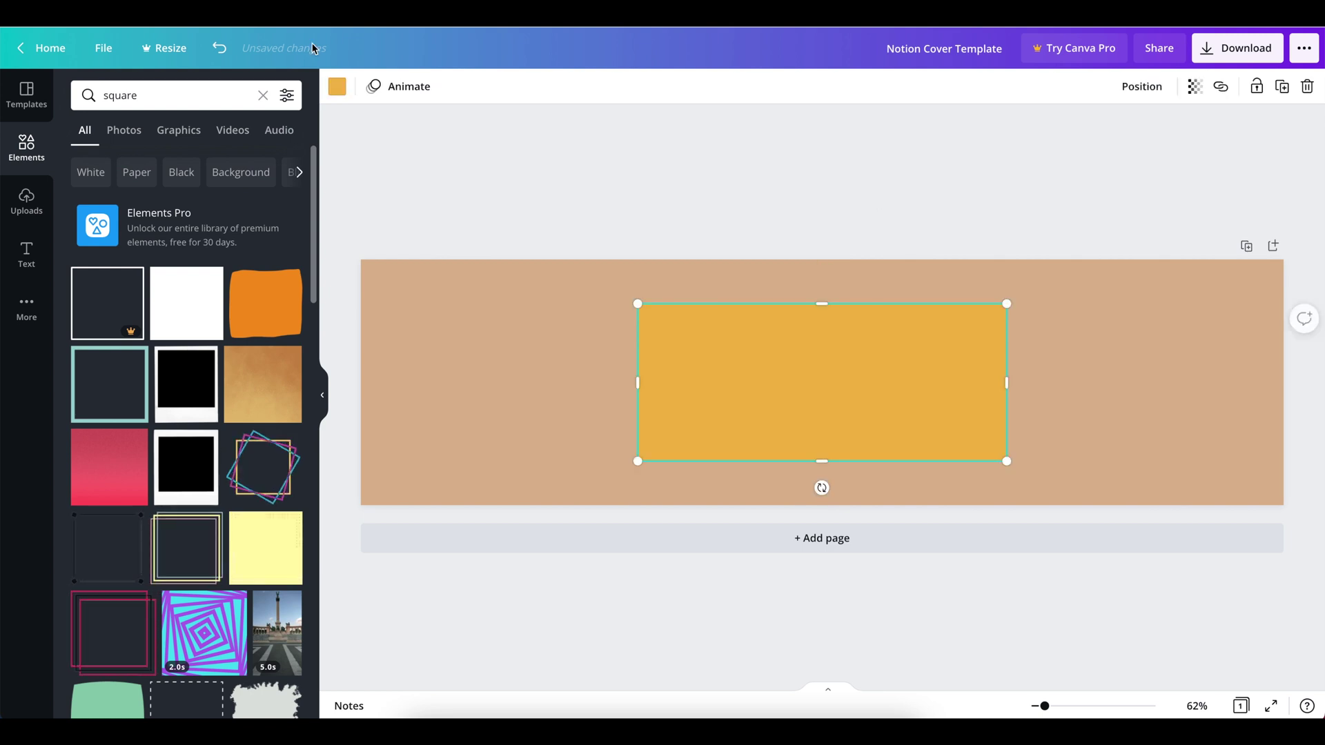
left_click(336, 85)
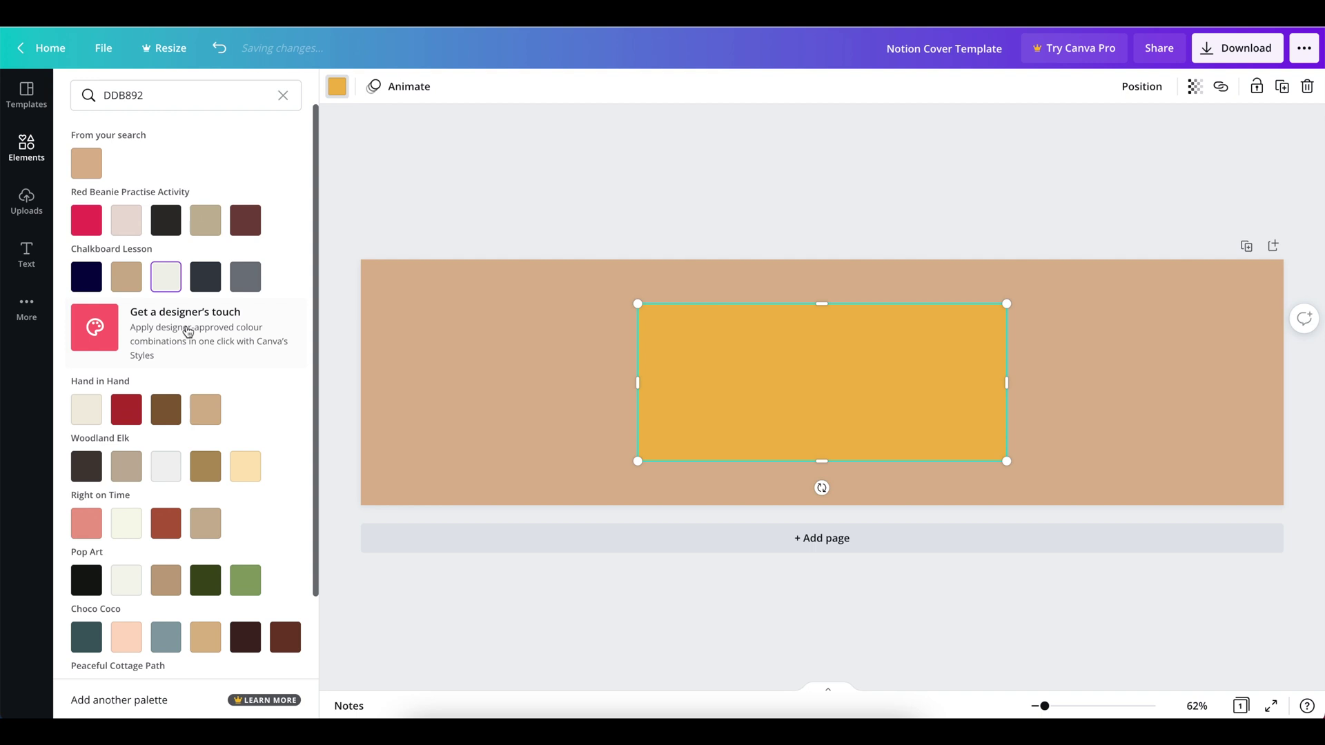
Fill the central rectangle with white from the Default Colours swatches
left_click(283, 95)
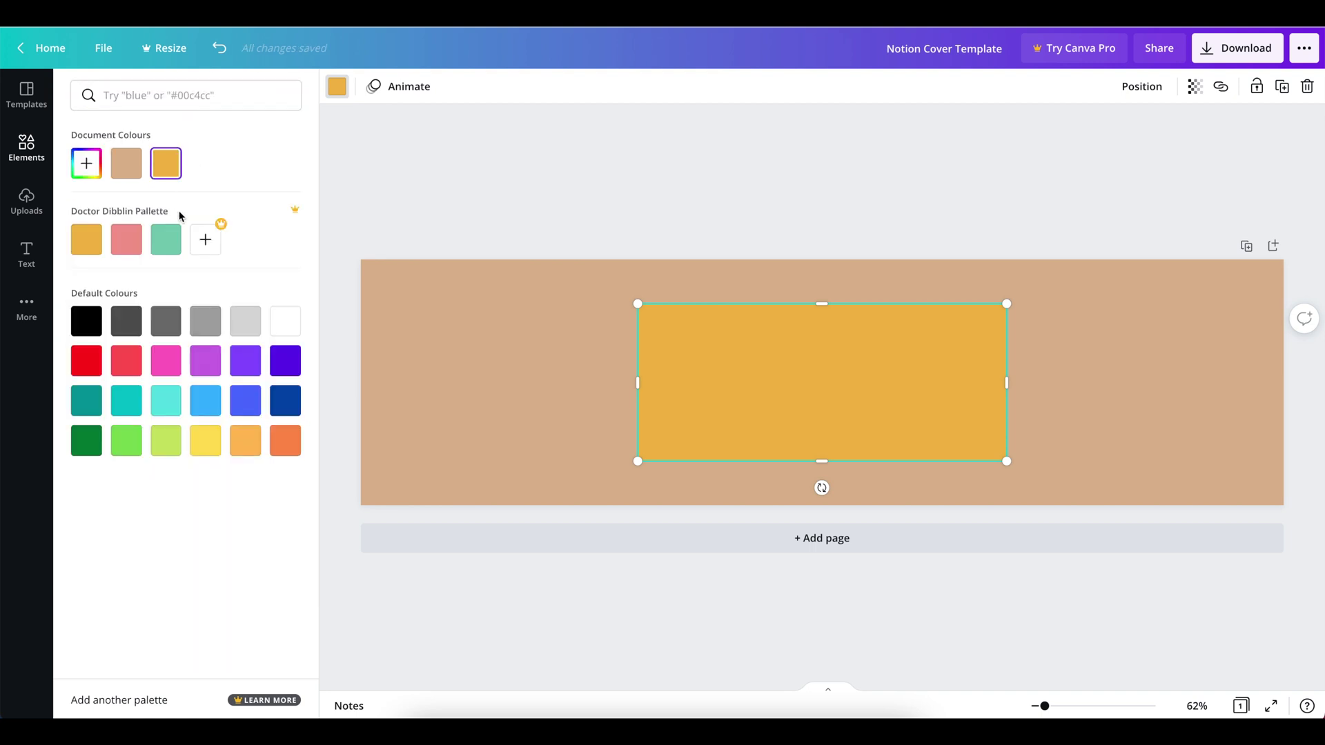
left_click(285, 321)
left_click(465, 193)
left_click(756, 201)
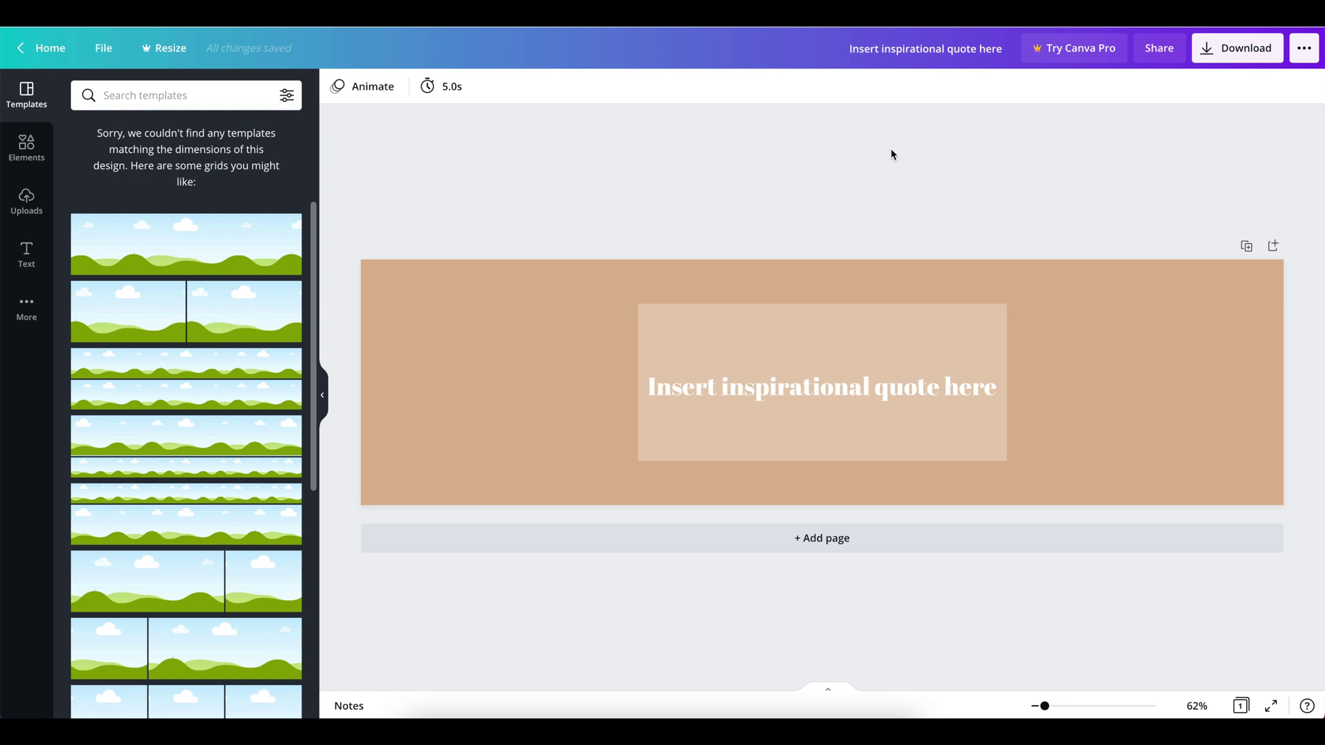
Select the translucent quote box and then the quote text to check them
left_click(731, 355)
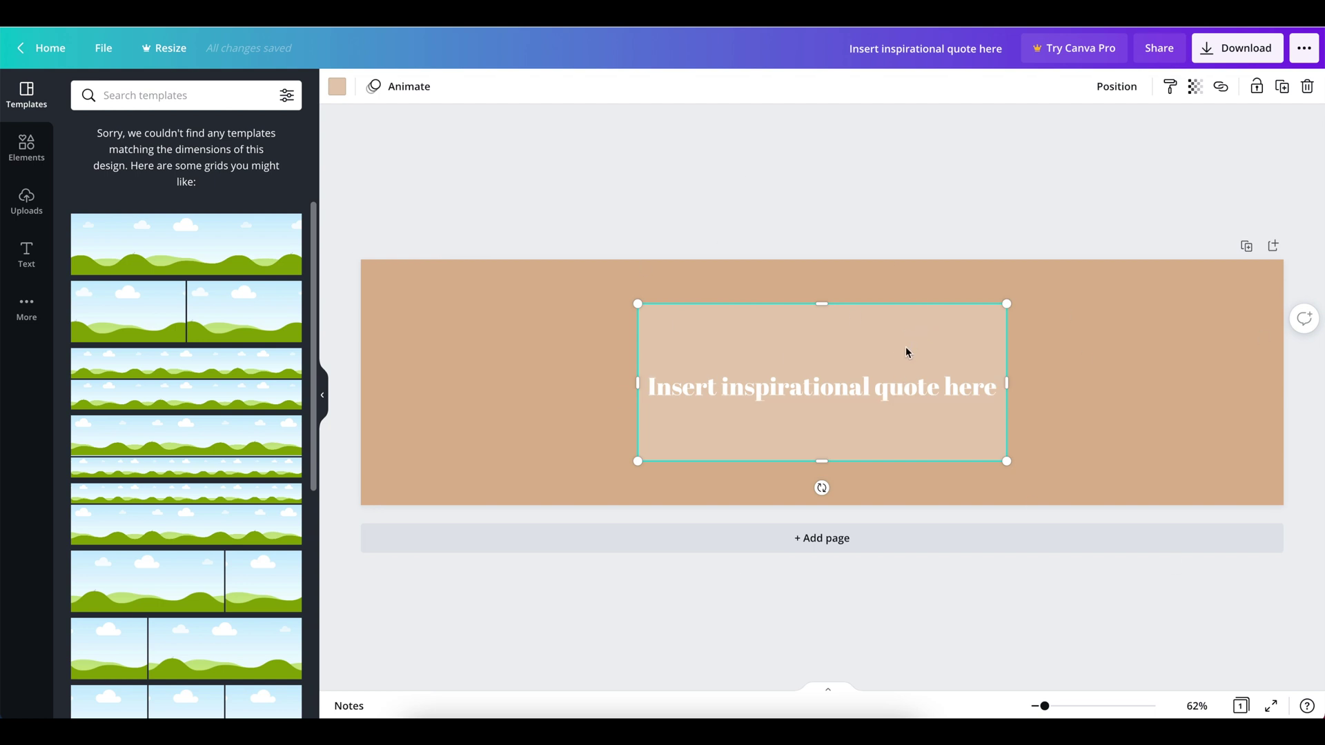
left_click(816, 221)
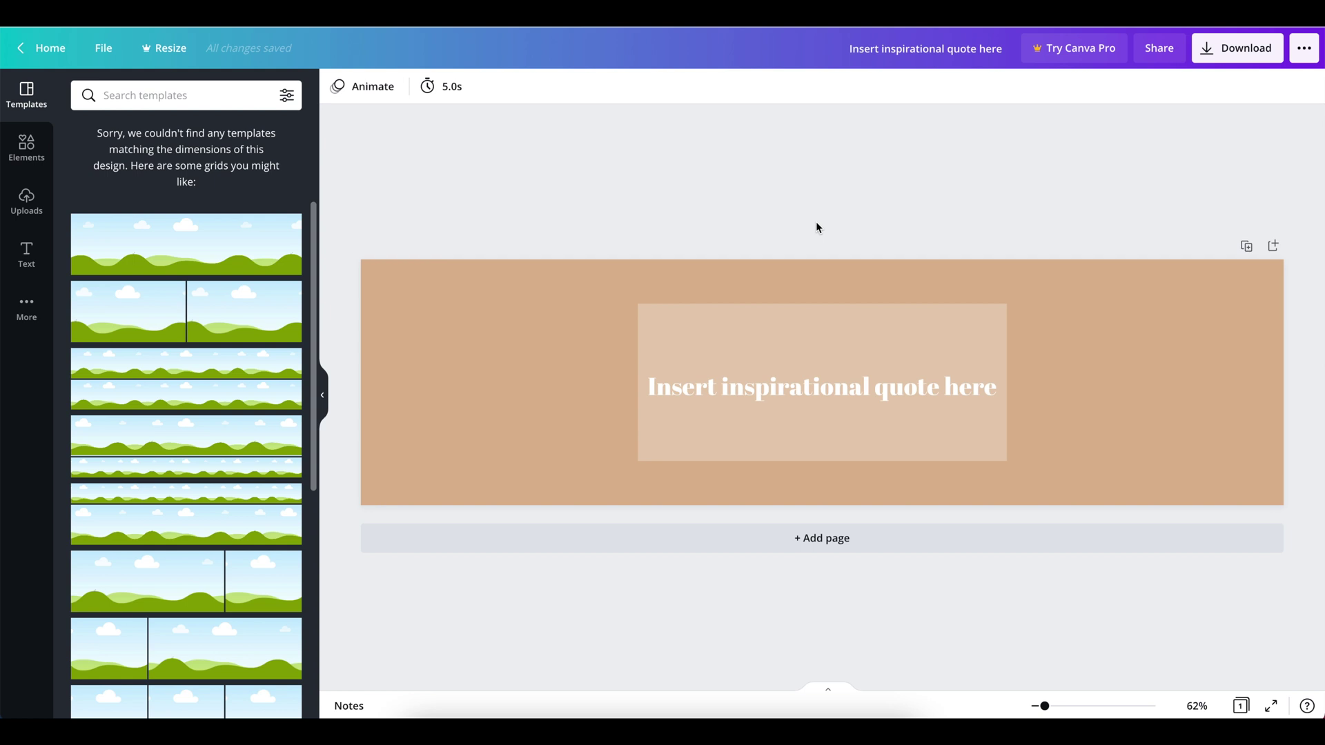
left_click(773, 393)
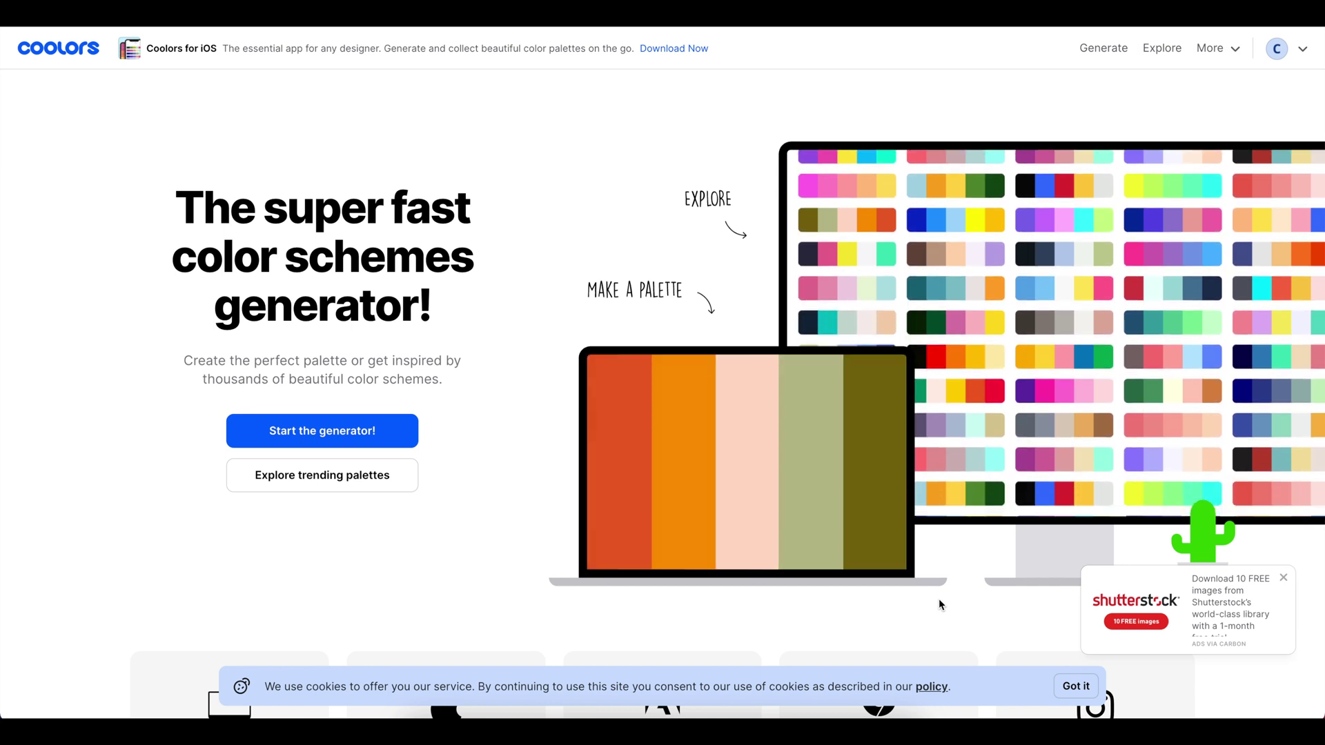
Generate several random palettes in the Coolors generator and hide the sponsored banner
left_click(1102, 49)
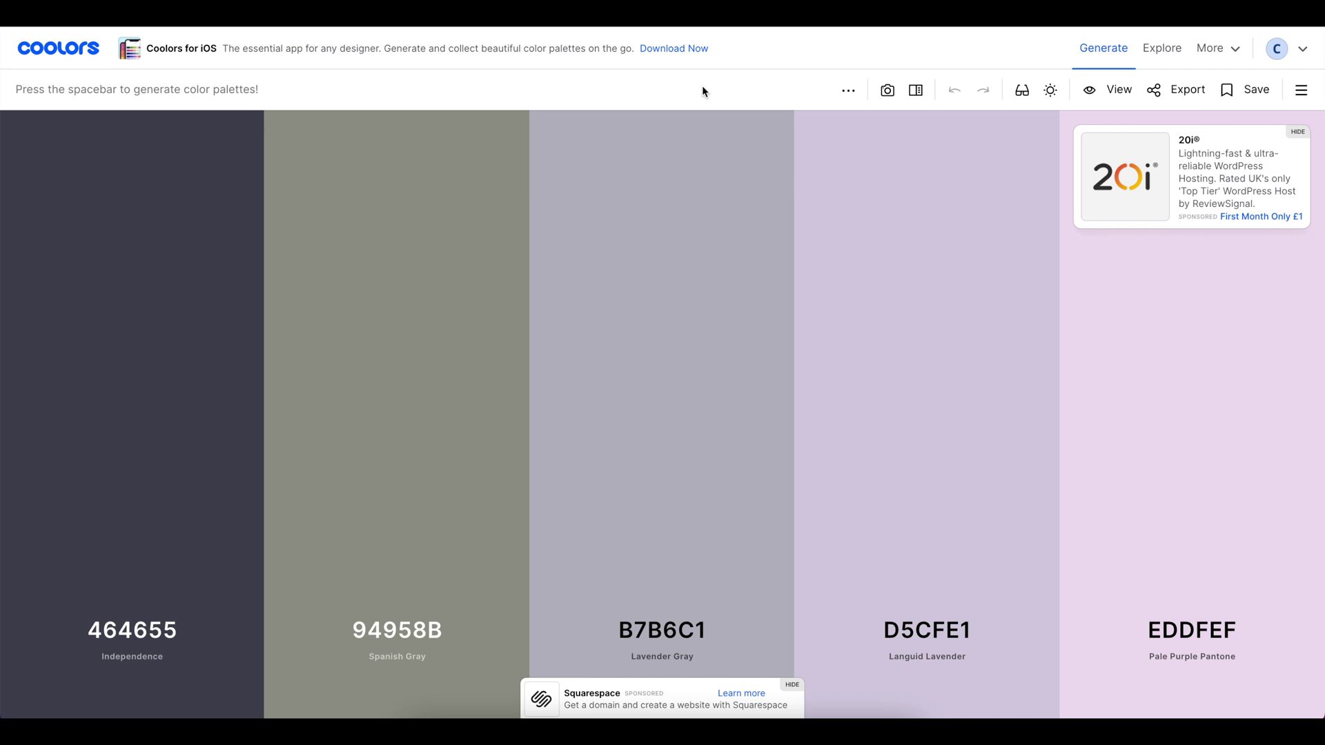
key("space")
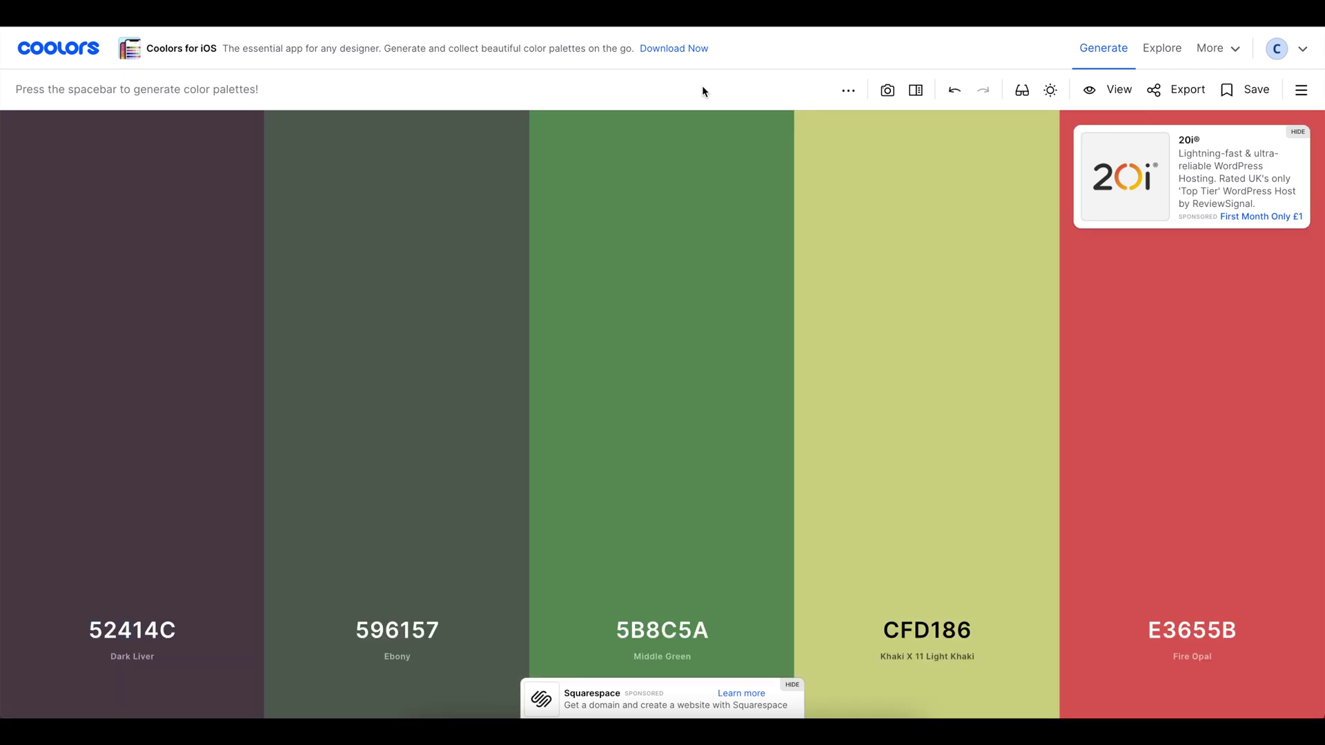
key("space")
key("space")
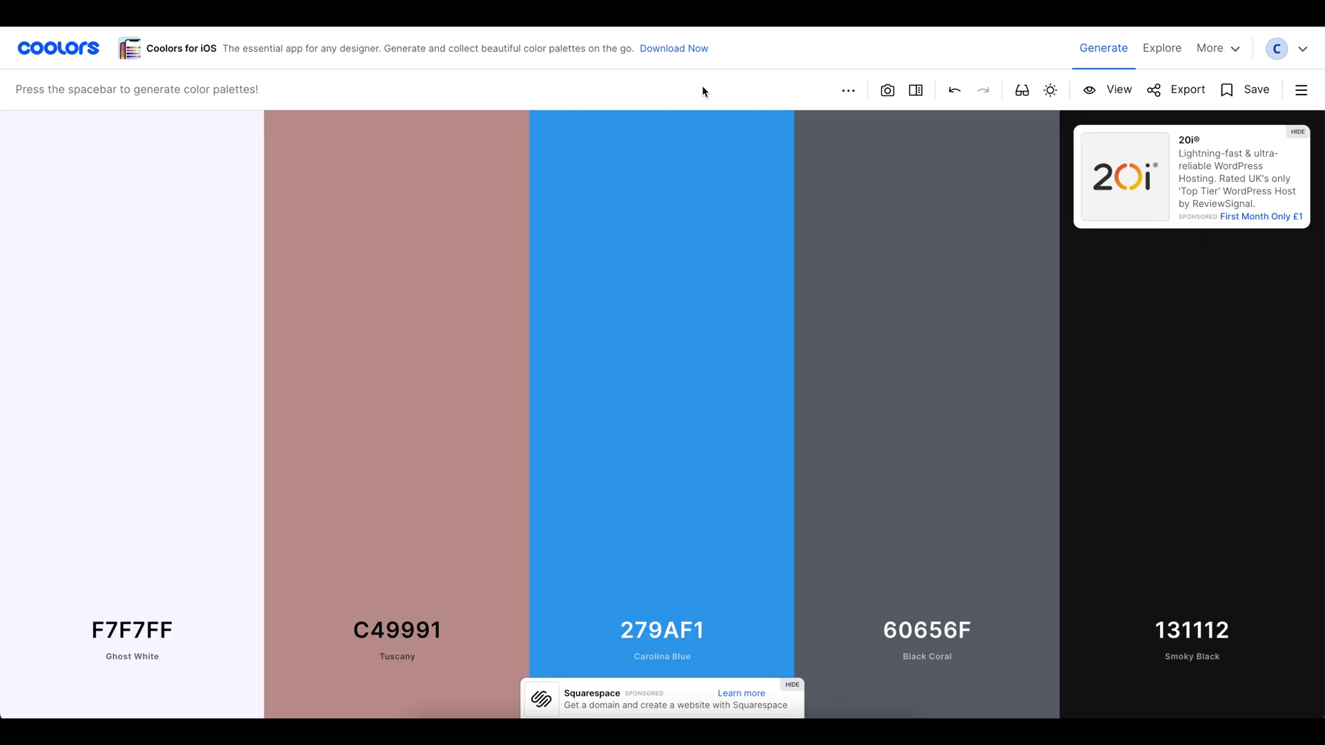
key("space")
key("space")
key("space")
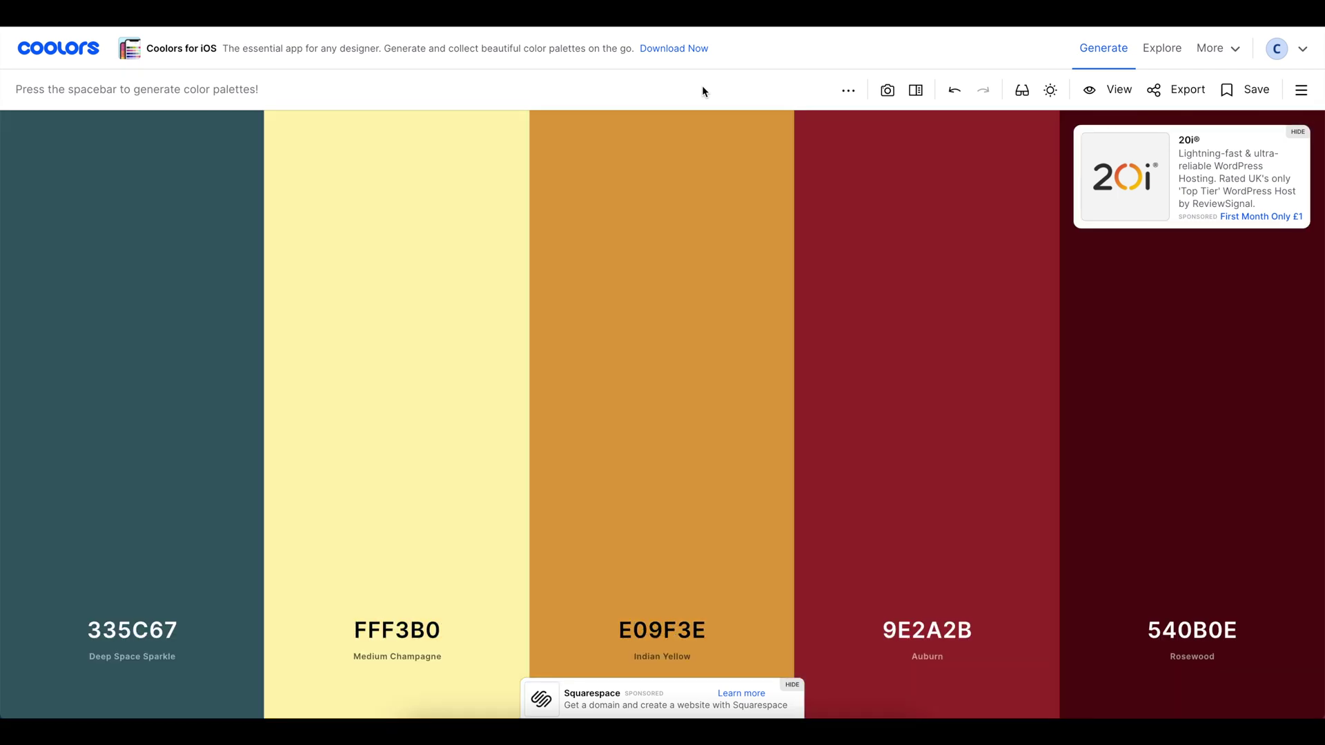
key("space")
key("space")
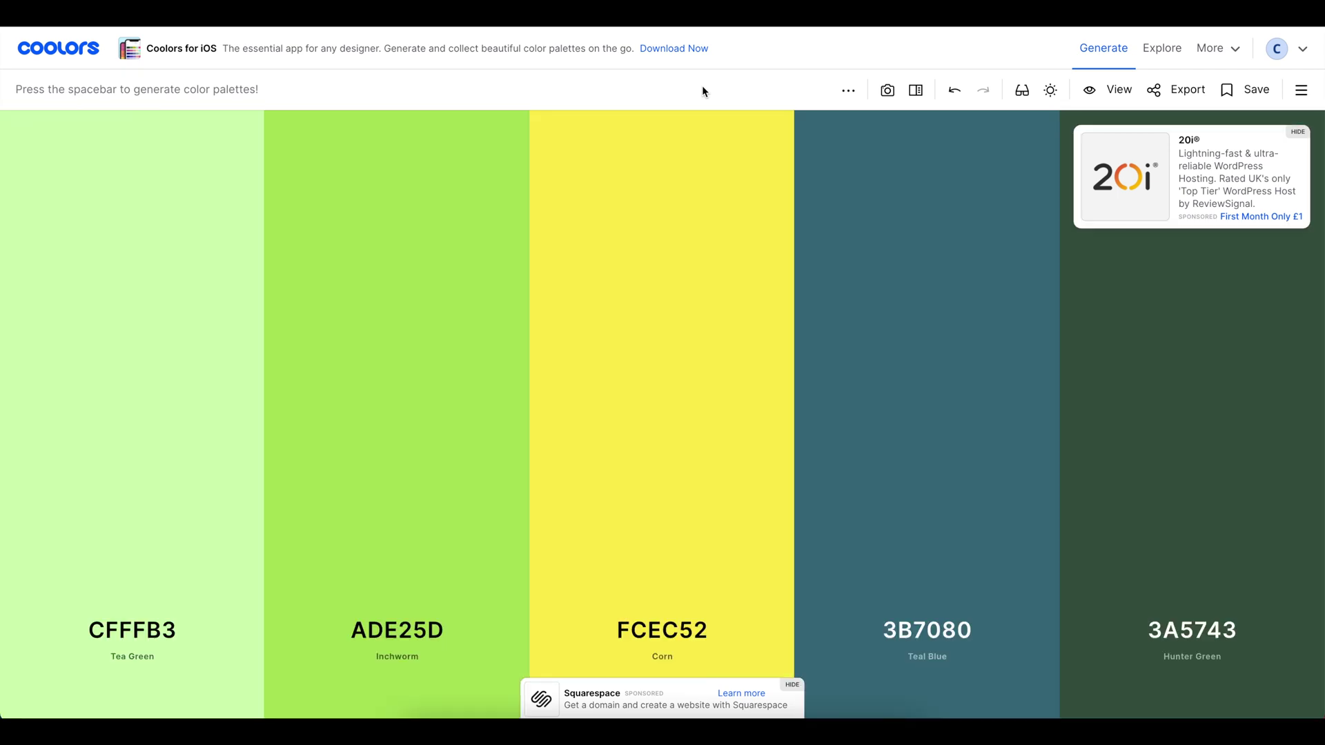
key("space")
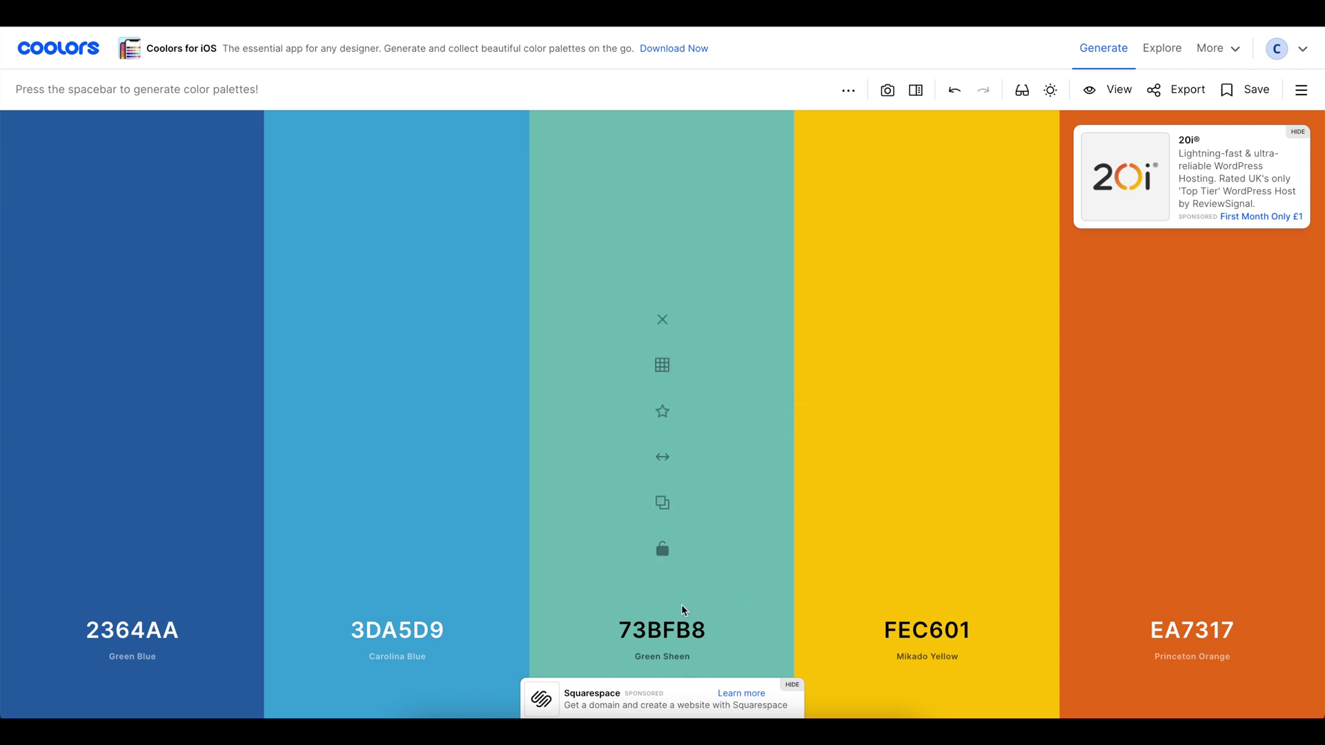
left_click(792, 685)
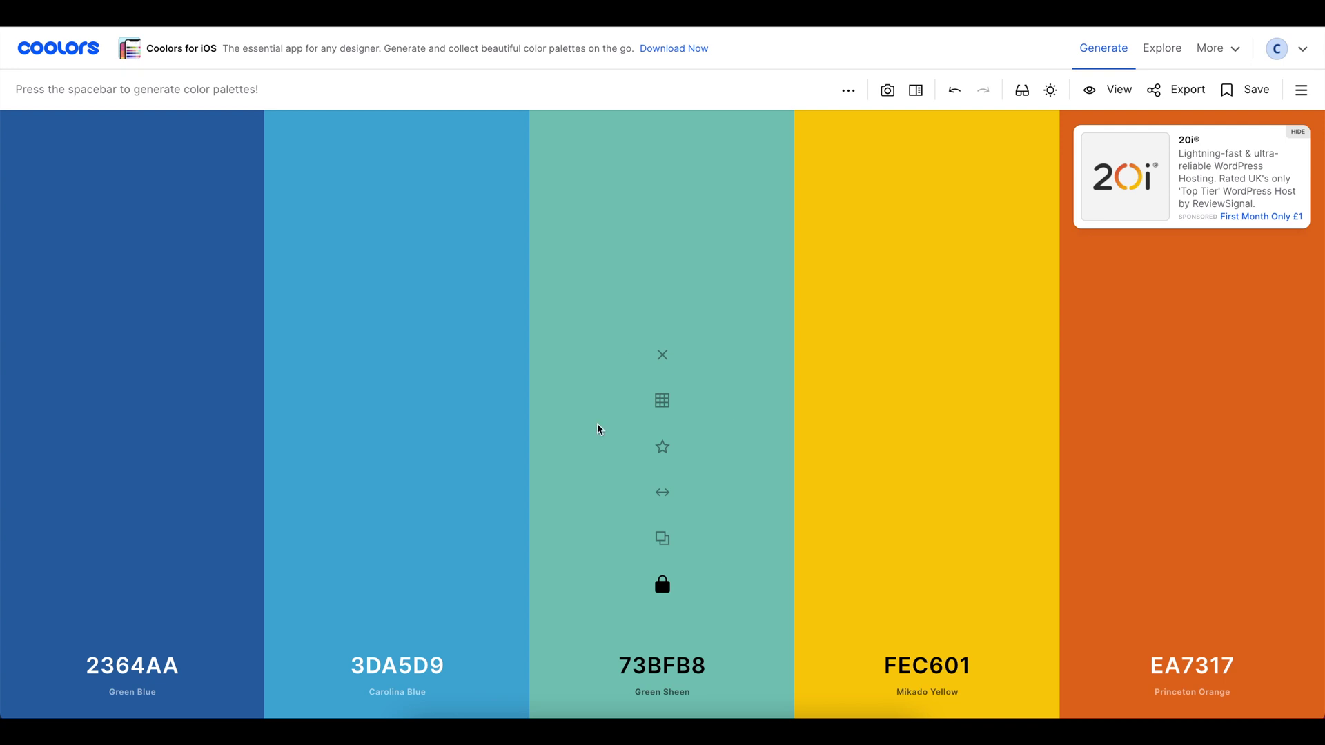
Lock Green Sheen and Spanish Blue, then regenerate the remaining colours
left_click(662, 587)
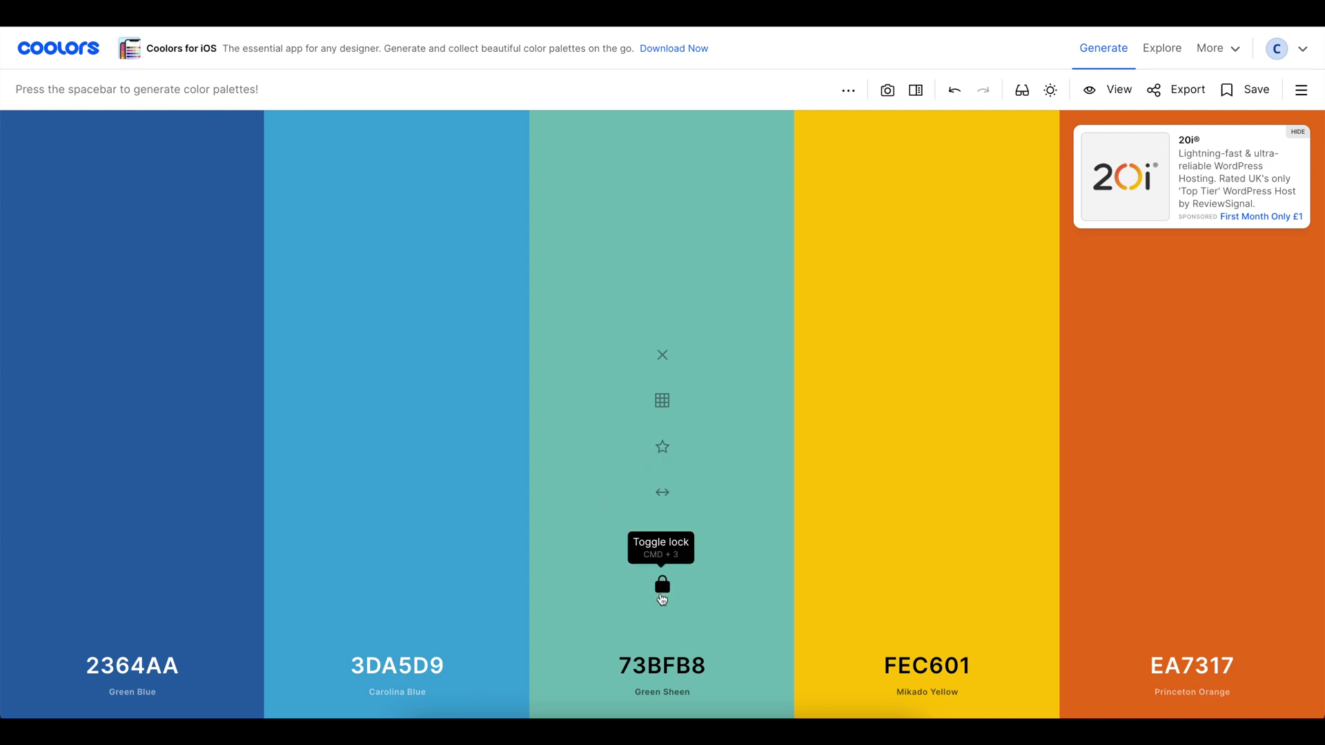
key("space")
key("space")
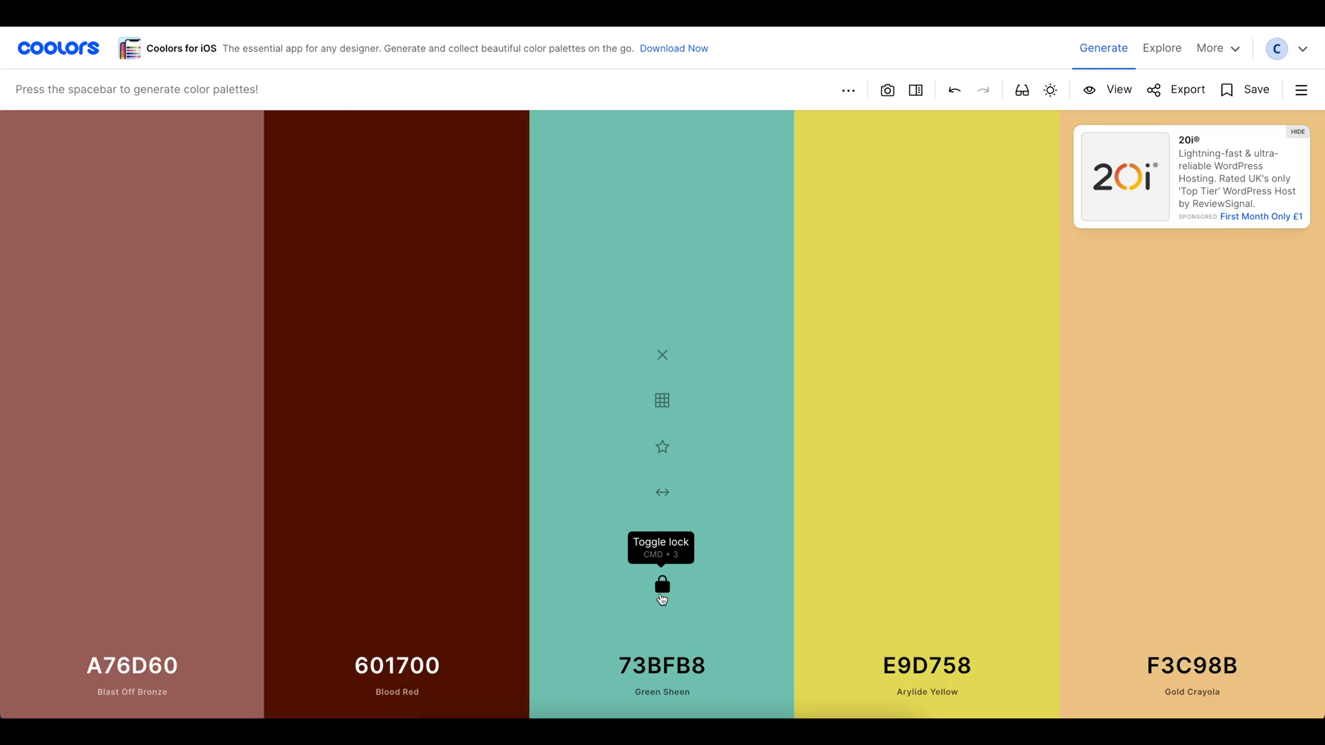
key("space")
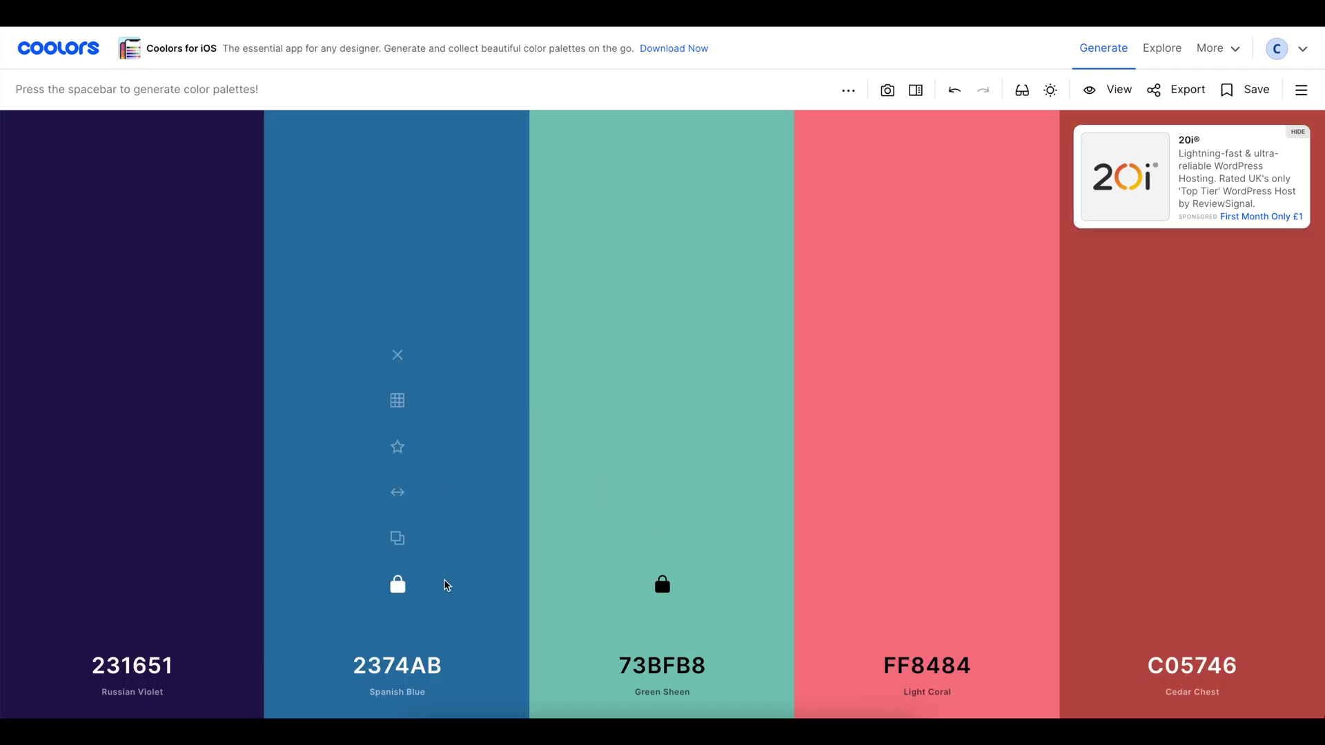
left_click(397, 584)
key("space")
key("space")
key("space")
key("space")
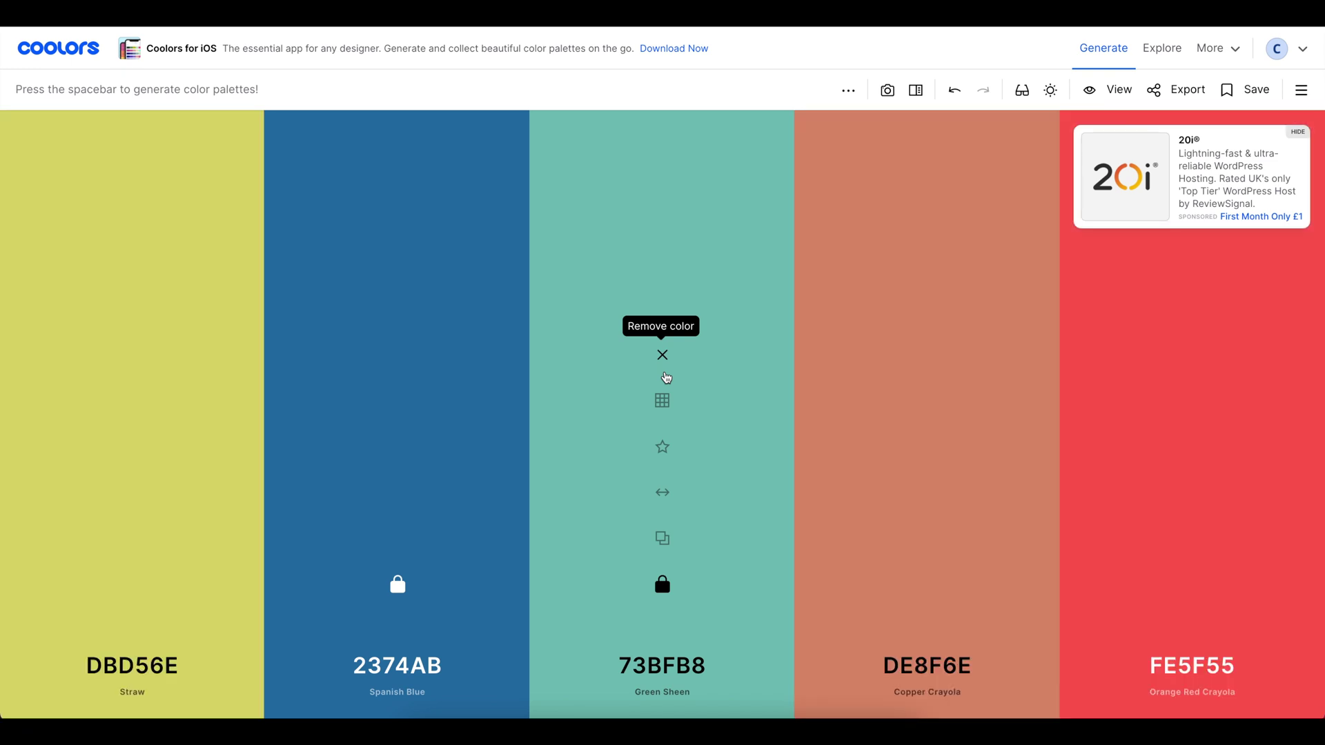
key("space")
key("space")
key("space")
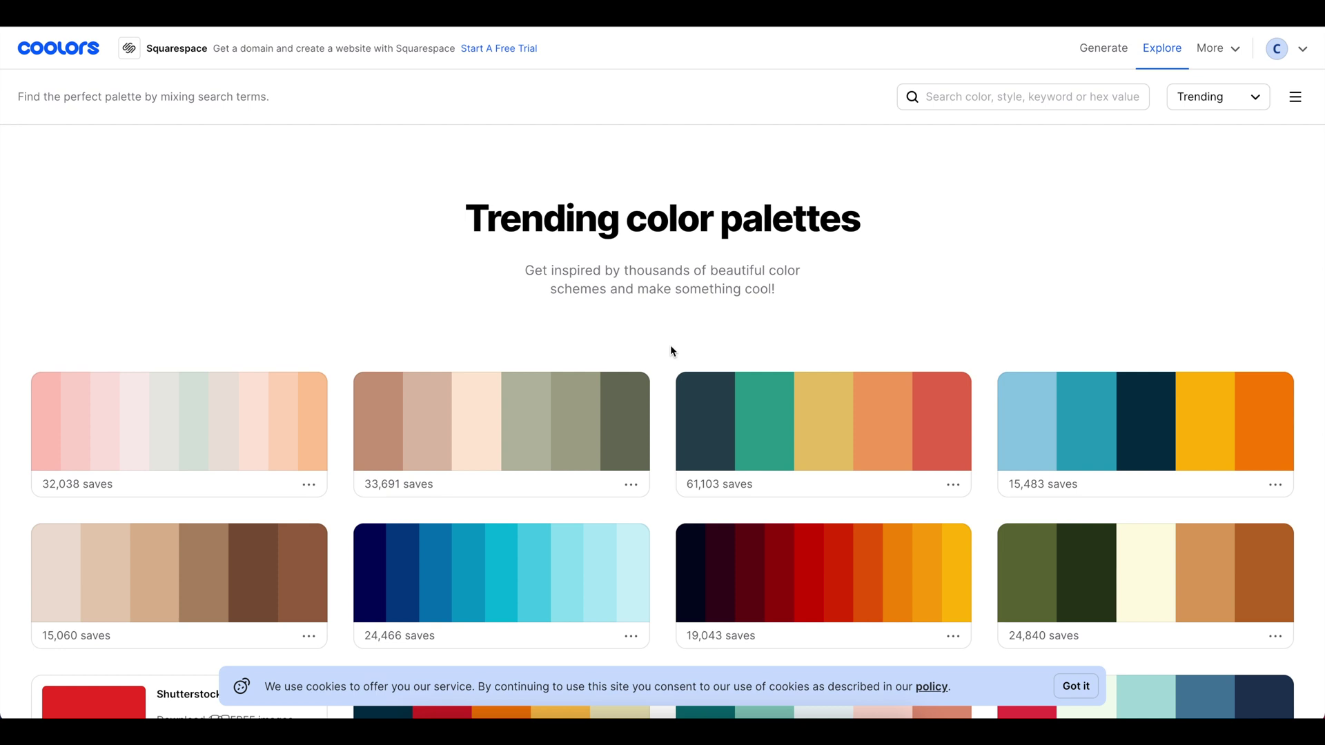
Save the trending palette with 61,103 saves
scroll(670, 350, "down", 2)
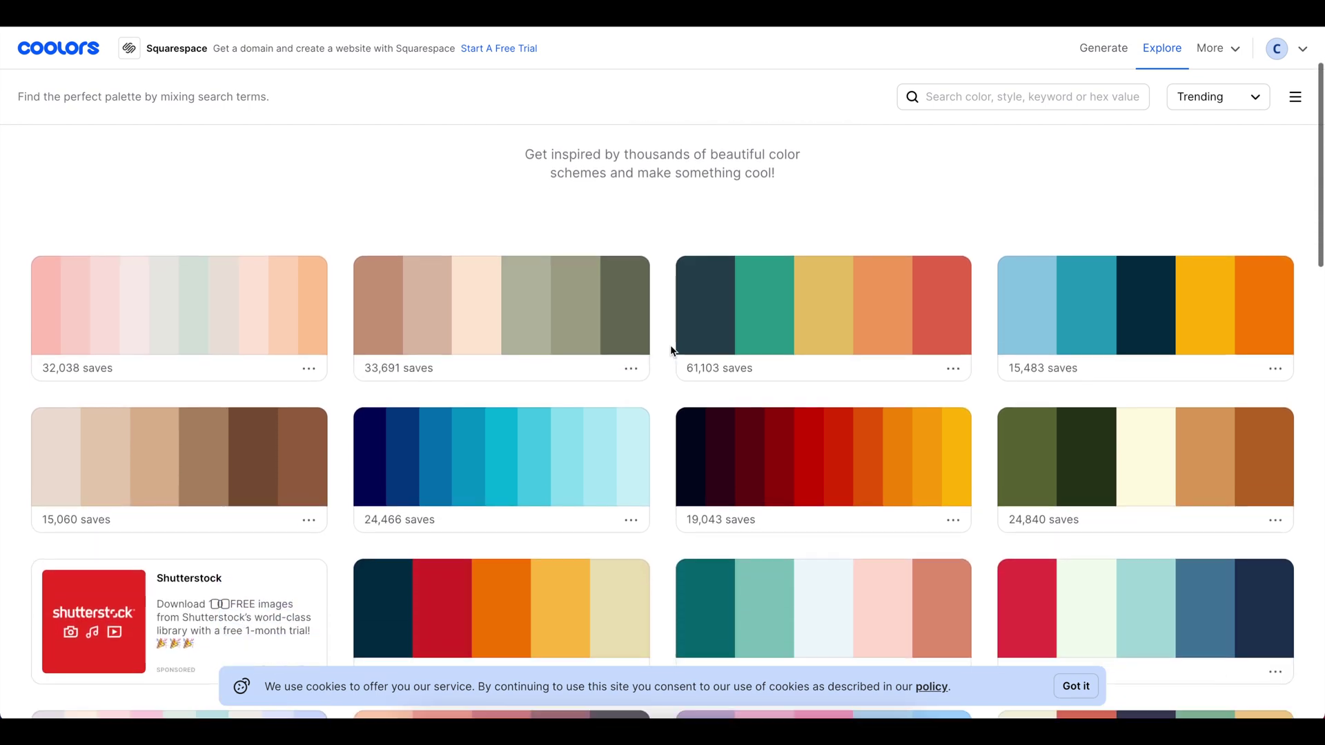
scroll(670, 350, "down", 2)
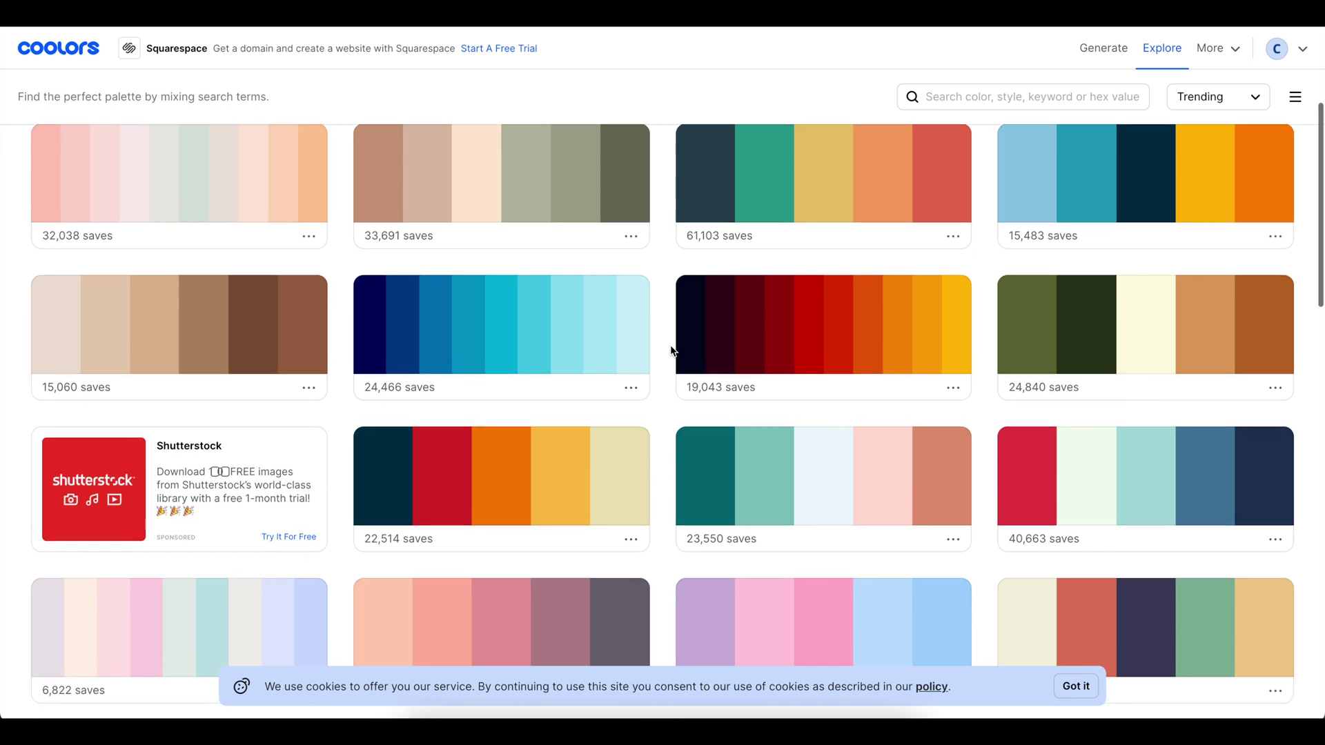
scroll(683, 328, "up", 1)
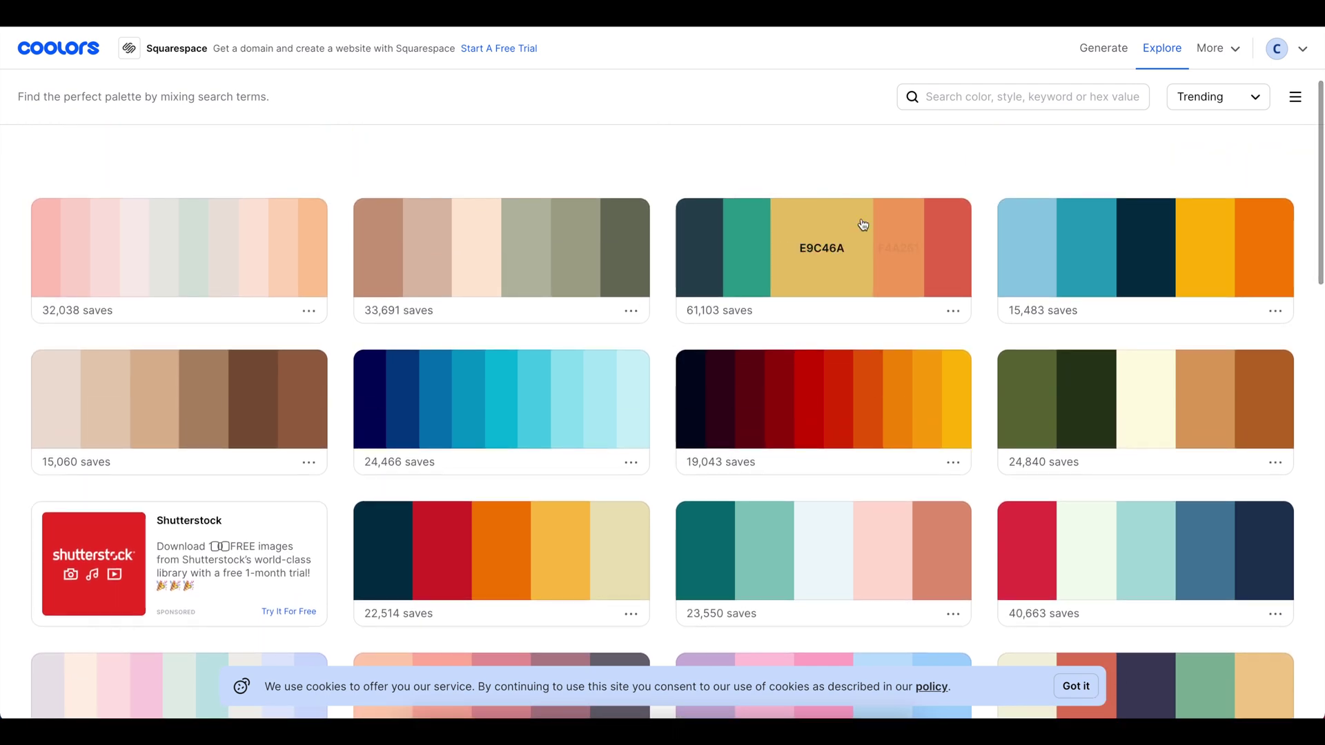
left_click(953, 312)
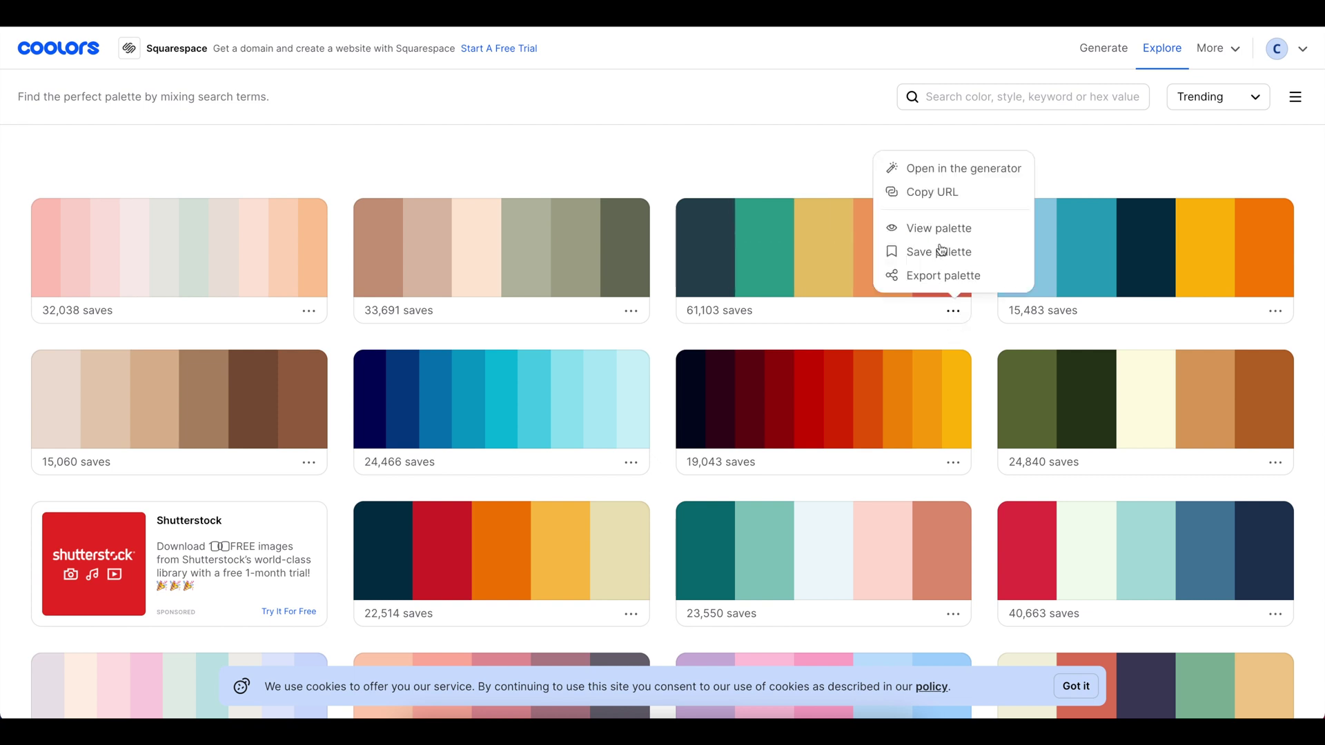
left_click(950, 251)
left_click(905, 274)
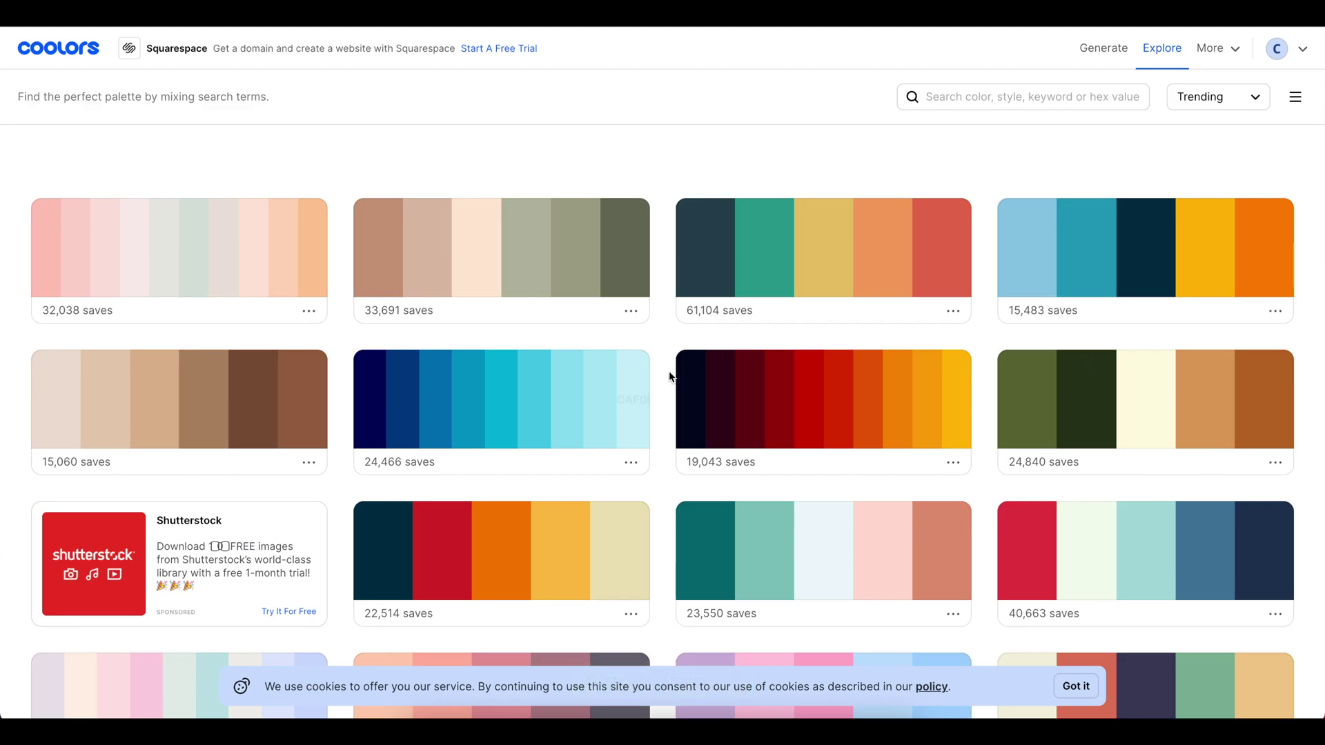
Filter the Explore page to Turquoise palettes and browse the results
scroll(675, 376, "down", 1)
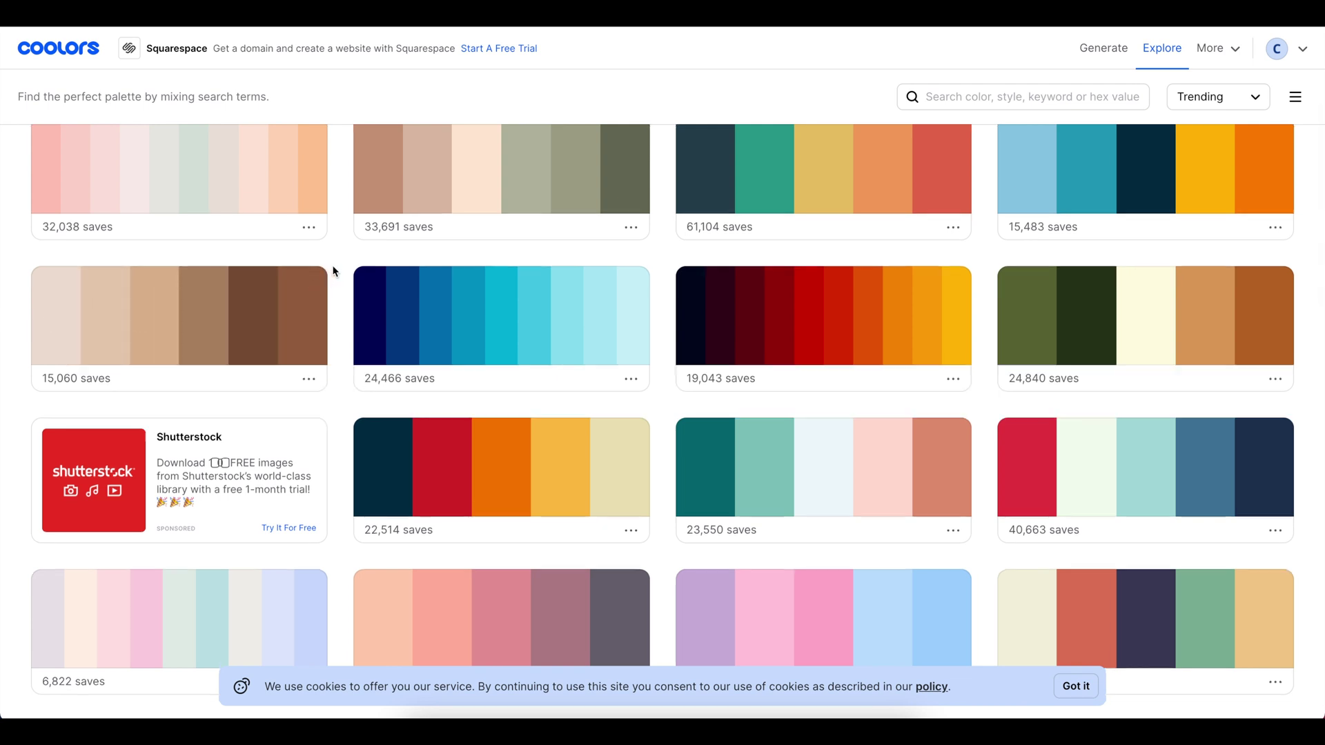
scroll(333, 271, "down", 9)
scroll(333, 271, "down", 3)
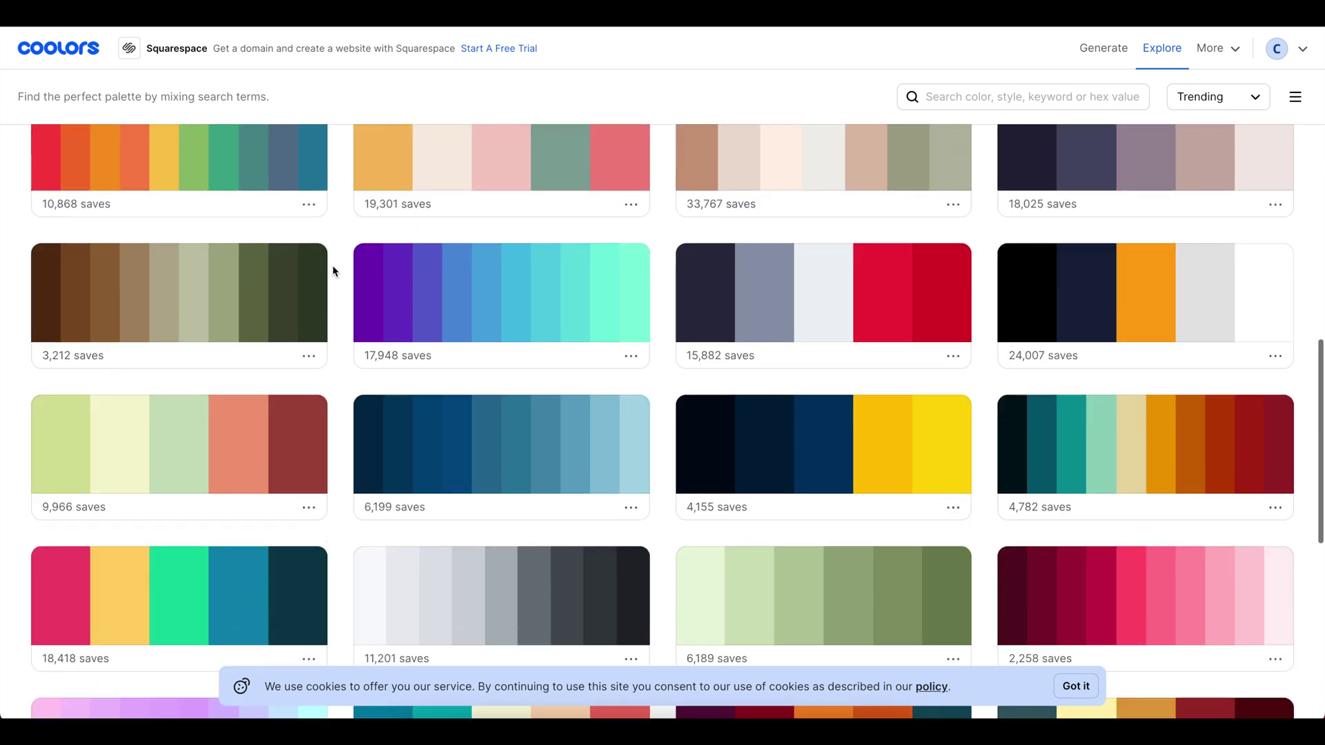
scroll(334, 271, "down", 5)
scroll(334, 271, "down", 3)
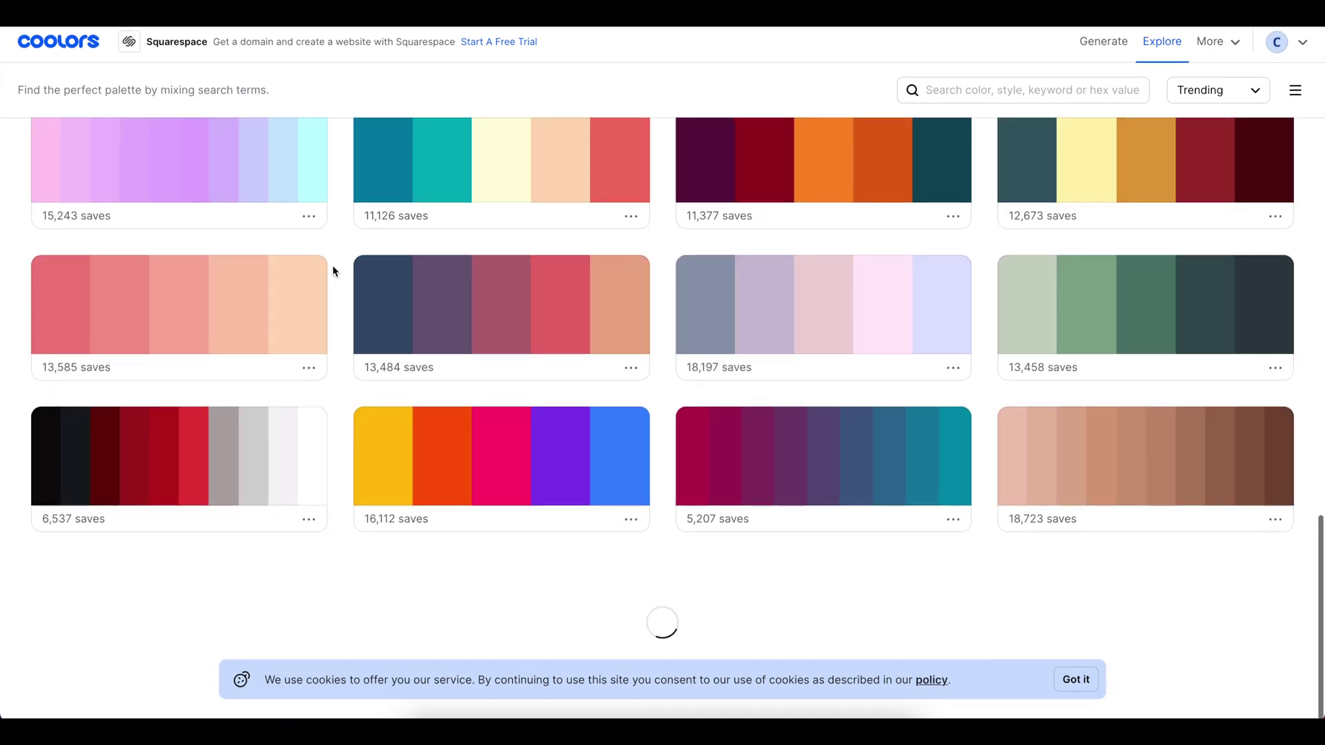
key("Home")
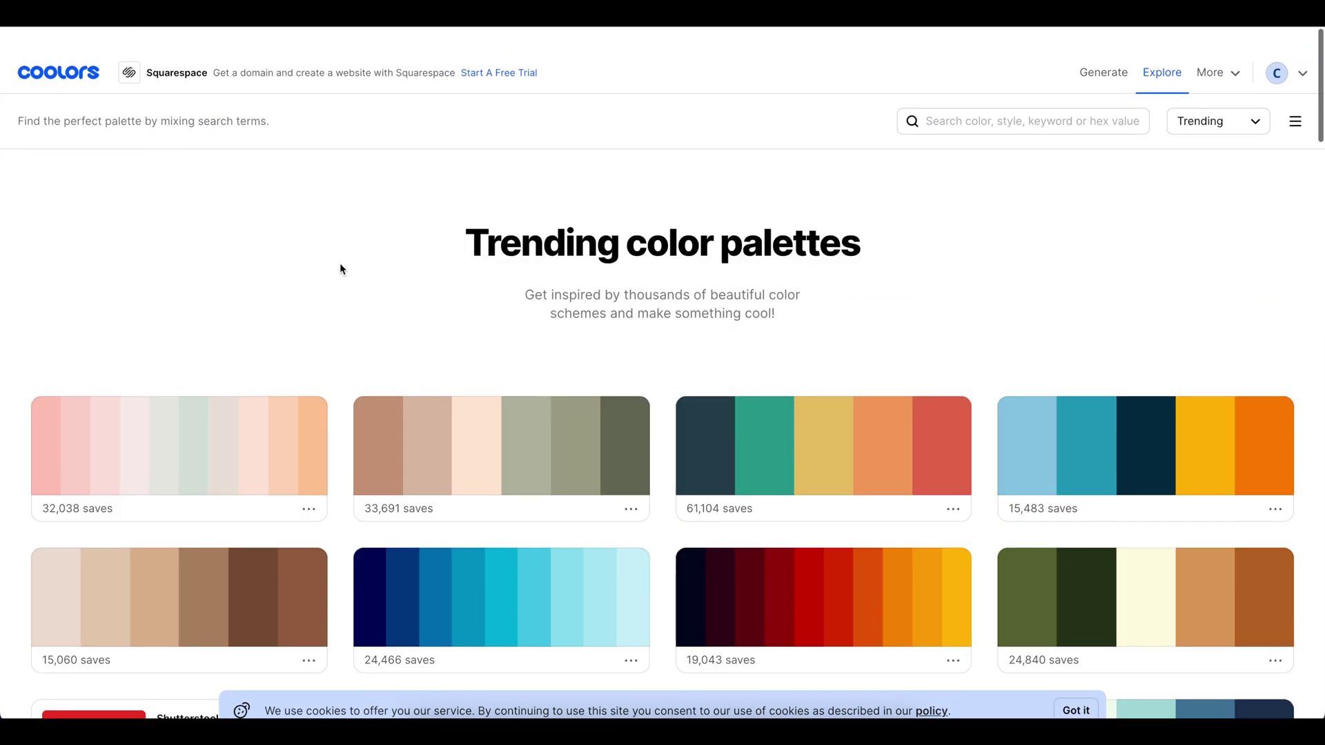
left_click(1045, 101)
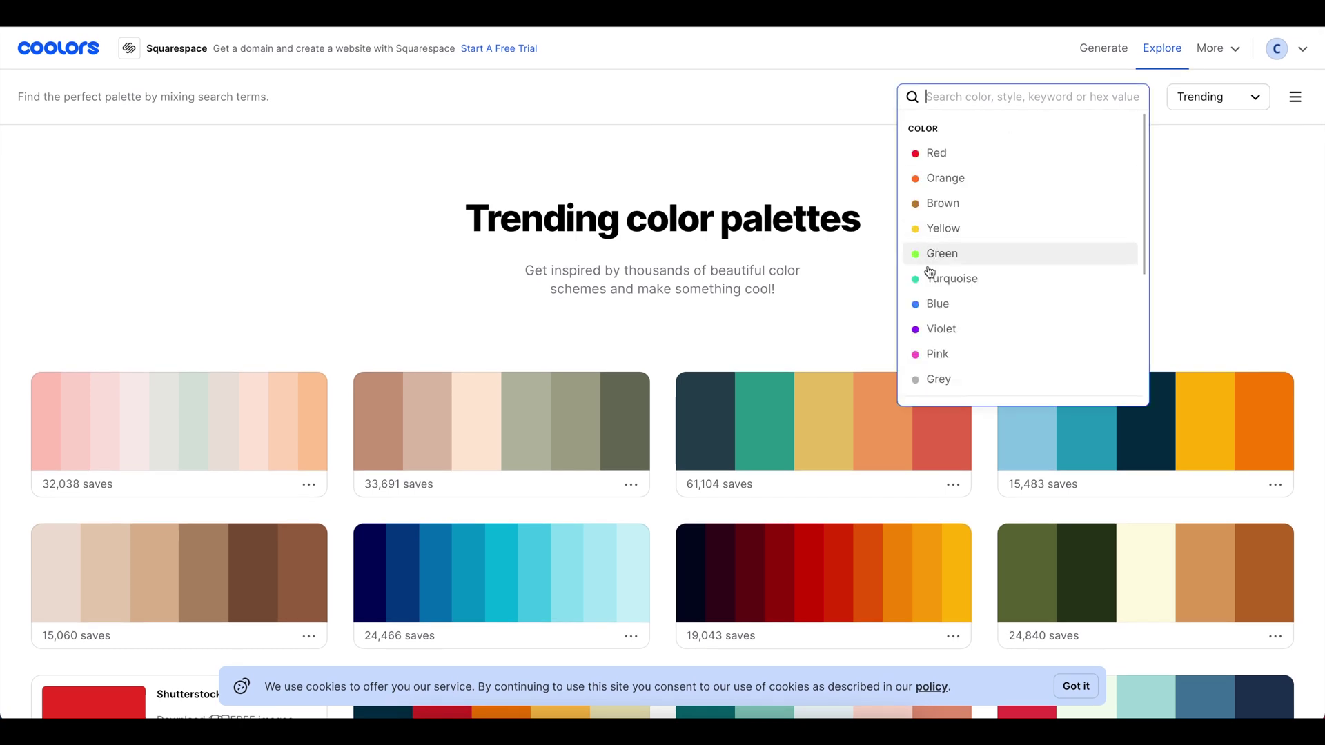
left_click(951, 278)
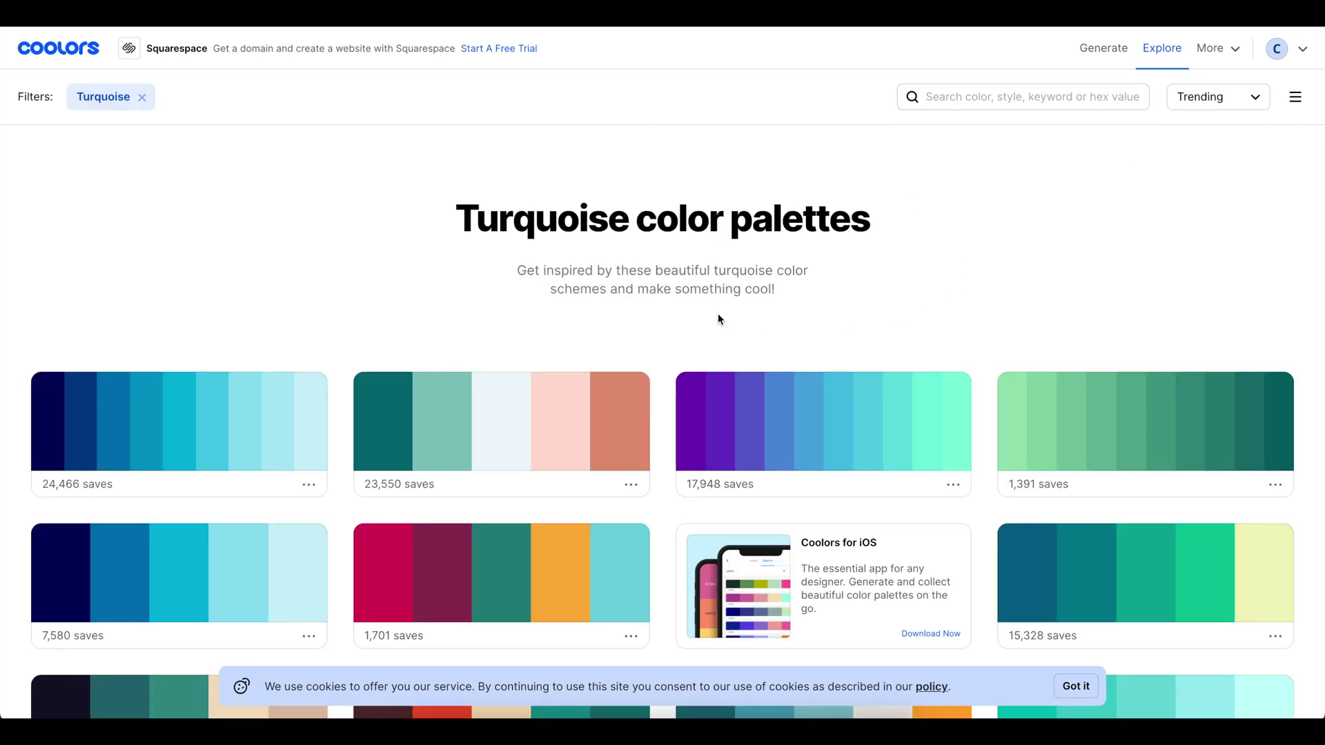
scroll(718, 319, "down", 6)
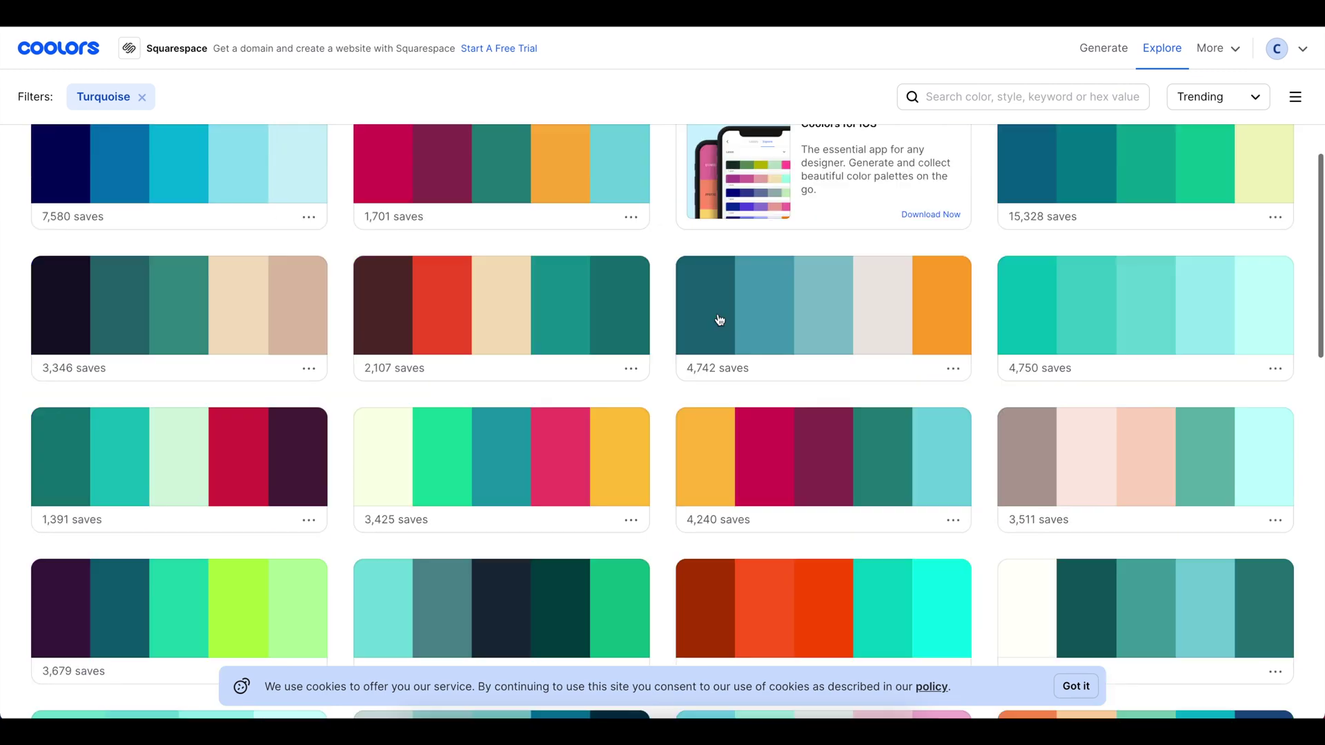
scroll(719, 319, "down", 15)
scroll(719, 319, "up", 8)
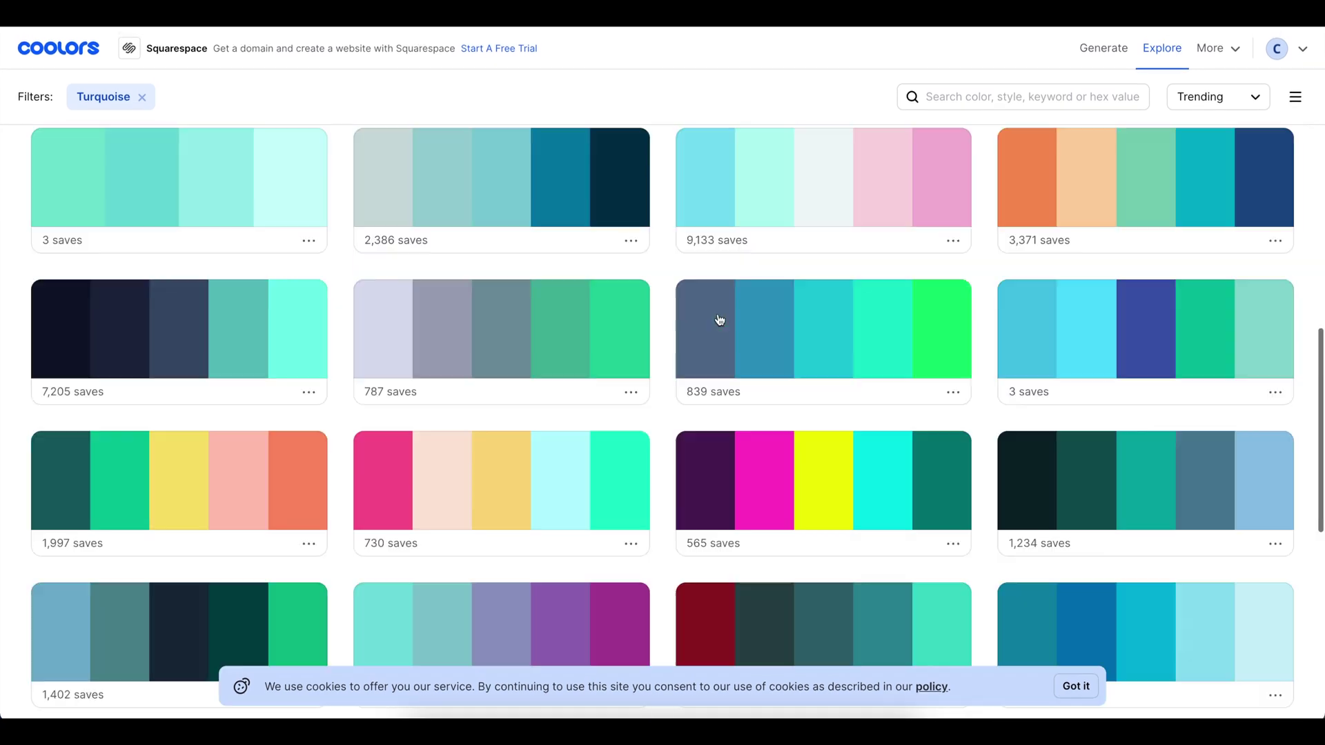